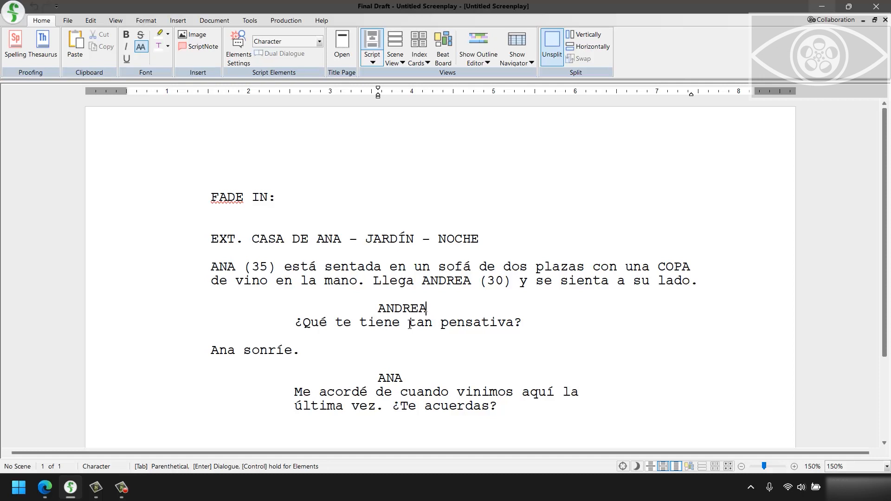
Add the scene heading "INT. CASA DE ANA - SALA - DÍA (FLASHBACK)" after Ana's last dialogue.
{"action": "left_click_drag", "start_coordinate": [344, 318], "coordinate": [457, 323]}
{"action": "scroll", "coordinate": [378, 338], "scroll_direction": "down", "scroll_amount": 1}
{"action": "left_click", "coordinate": [350, 335]}
{"action": "scroll", "coordinate": [477, 336], "scroll_direction": "down", "scroll_amount": 1}
{"action": "key", "text": "Left"}
{"action": "key", "text": "Left"}
{"action": "key", "text": "ctrl+Left"}
{"action": "key", "text": "ctrl+Left"}
{"action": "key", "text": "ctrl+Right"}
{"action": "key", "text": "ctrl+Right"}
{"action": "key", "text": "ctrl+Right"}
{"action": "key", "text": "ctrl+Right"}
{"action": "key", "text": "ctrl+Right"}
{"action": "key", "text": "ctrl+Right"}
{"action": "key", "text": "ctrl+Right"}
{"action": "key", "text": "ctrl+Right"}
{"action": "key", "text": "Return"}
{"action": "key", "text": "Return"}
{"action": "type", "text": "s"}
{"action": "type", "text": "I"}
{"action": "key", "text": "Return"}
{"action": "type", "text": "CASA DE ANA"}
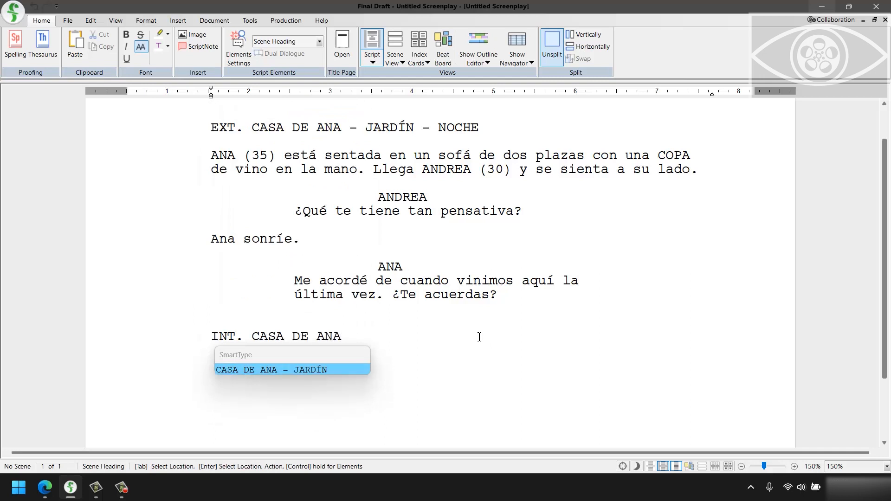
{"action": "type", "text": " - SALA - N"}
{"action": "key", "text": "BackSpace"}
{"action": "type", "text": "DÍA (FLASHBACK)"}
Write the action line "ANA (20) y ANDREA (15) están sentadas, juntas, en el sofá de dos plazas. Comparten una MALTEADA. Se ven contentas, sonríen.".
{"action": "key", "text": "Return"}
{"action": "type", "text": "ANA (20"}
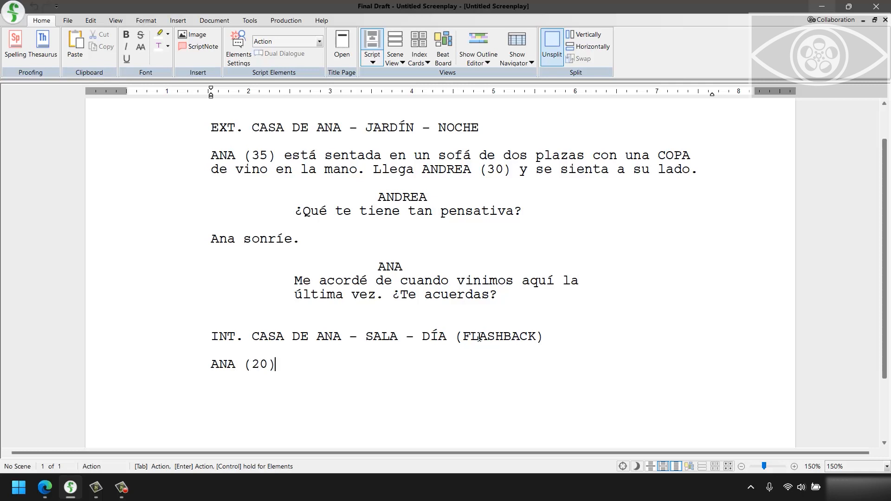
{"action": "type", "text": ") y ANDREA ("}
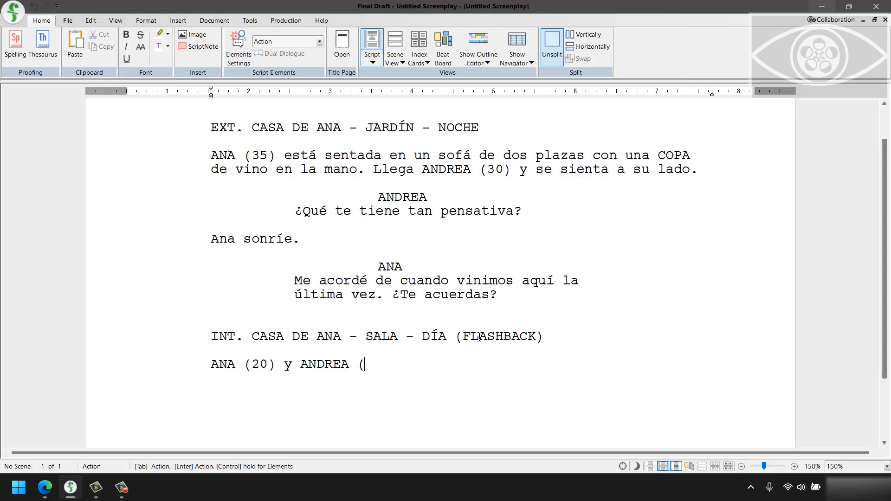
{"action": "type", "text": "15) están sentadas , juntas, ne"}
{"action": "key", "text": "BackSpace"}
{"action": "key", "text": "BackSpace"}
{"action": "type", "text": "en el sofá"}
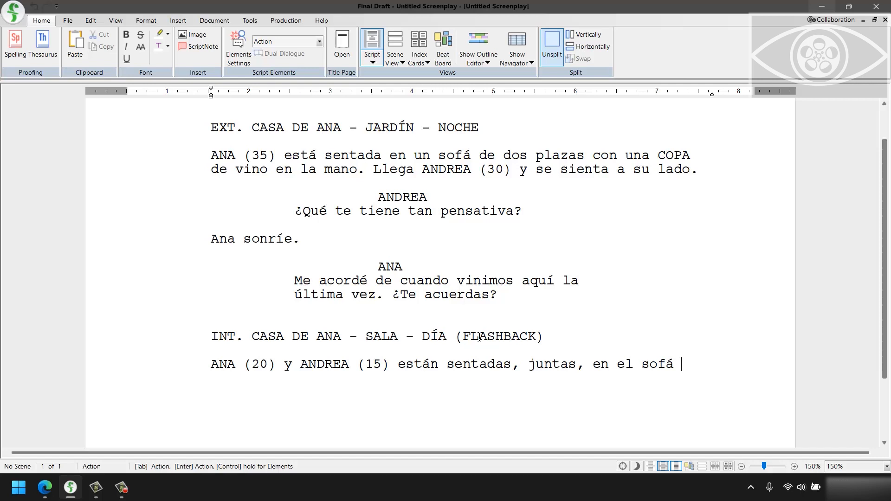
{"action": "type", "text": " de dos plazas. Comparten un"}
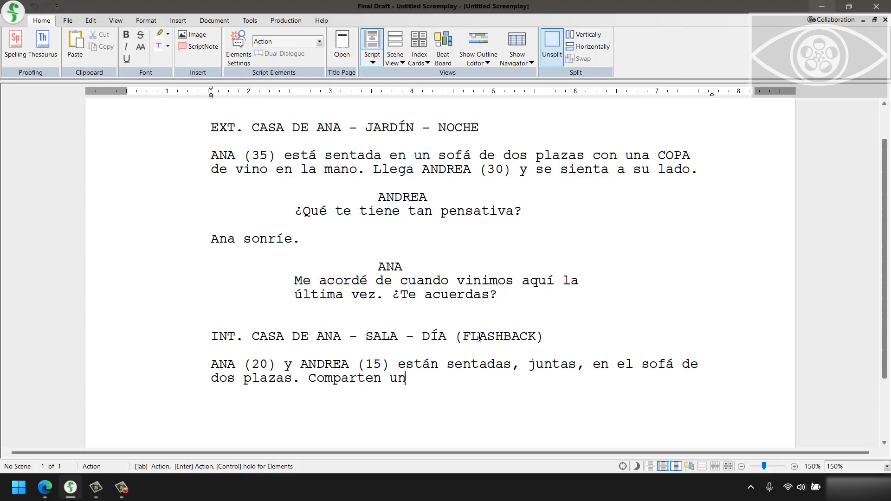
{"action": "type", "text": "a MALTEADA. Se ven contentas, sonr"}
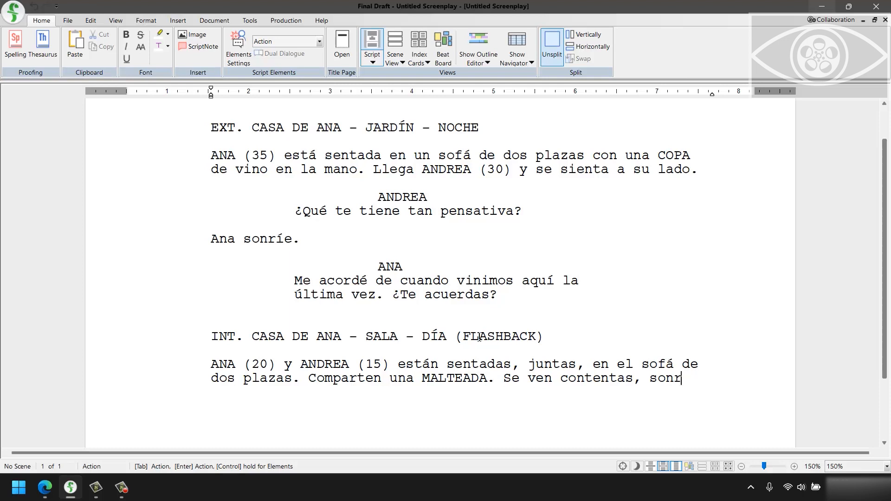
{"action": "type", "text": "íen."}
Add the scene heading "EXT. CASA DE ANA - JARDÍN - NOCHE" after the flashback's action paragraph.
{"action": "key", "text": "Return"}
{"action": "key", "text": "ctrl+1"}
{"action": "type", "text": "EXT. CASA DE A"}
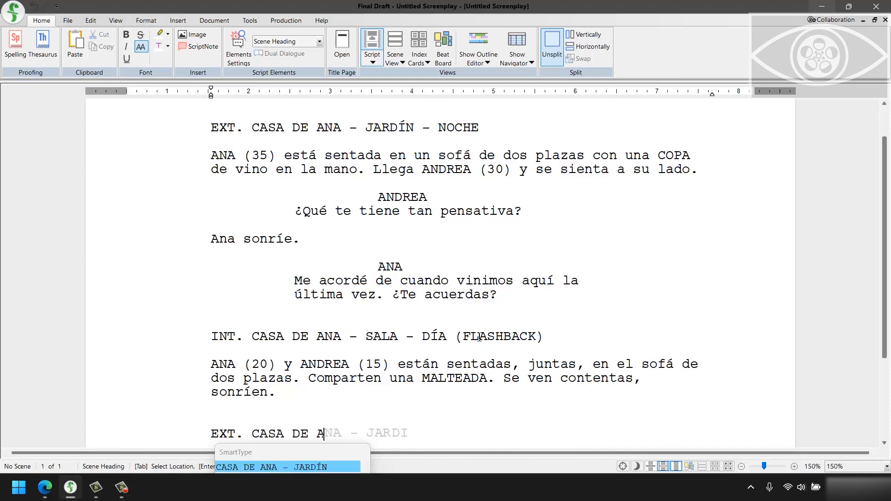
{"action": "type", "text": "NA - JARDÍN  -"}
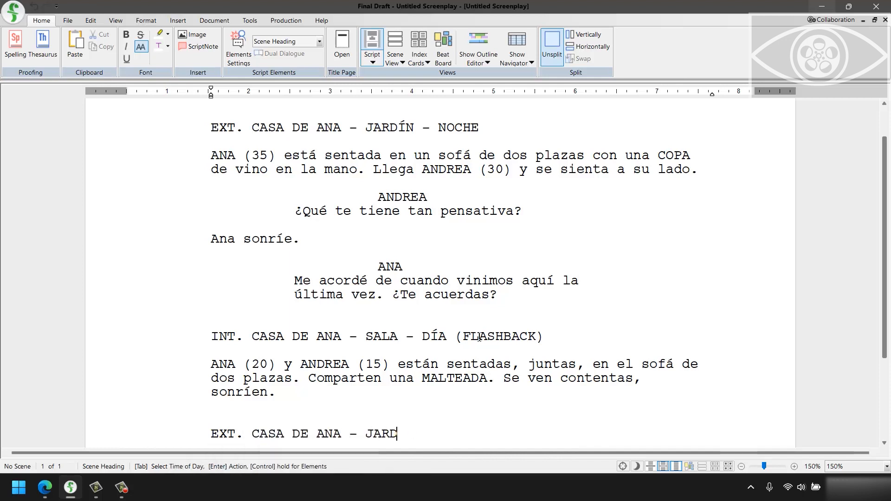
{"action": "key", "text": "BackSpace"}
{"action": "key", "text": "BackSpace"}
{"action": "type", "text": "NOCHE"}
Write the action line "ANA y ANDREA sonríen al mismo tiempo." under the final garden scene heading.
{"action": "key", "text": "Return"}
{"action": "type", "text": "ANA y ANDREA"}
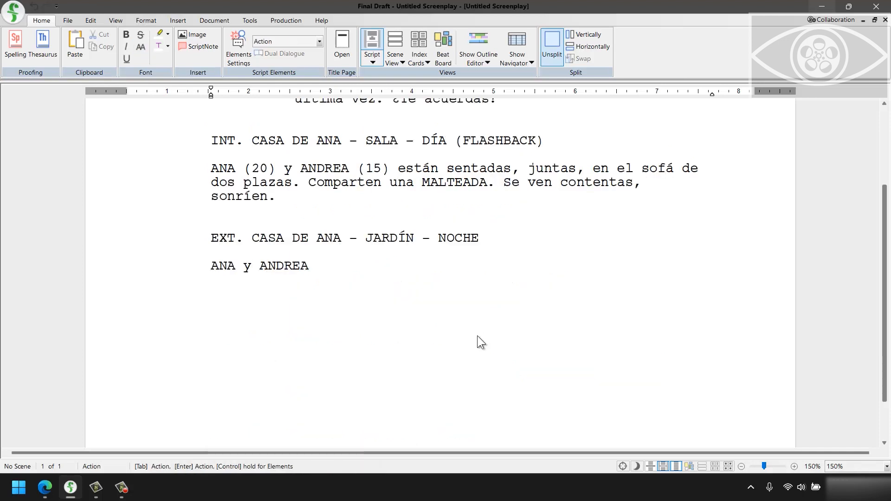
{"action": "scroll", "coordinate": [477, 336], "scroll_direction": "up", "scroll_amount": 3}
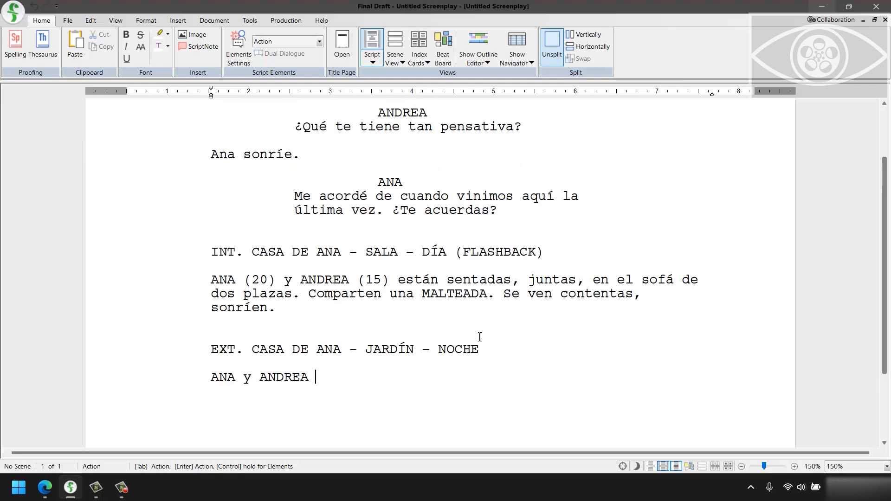
{"action": "type", "text": "sonríen "}
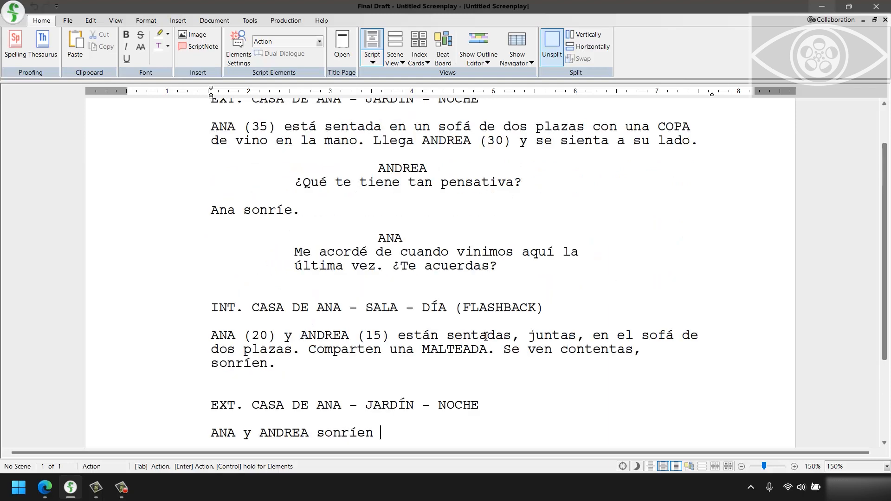
{"action": "type", "text": "al mismo tiempo."}
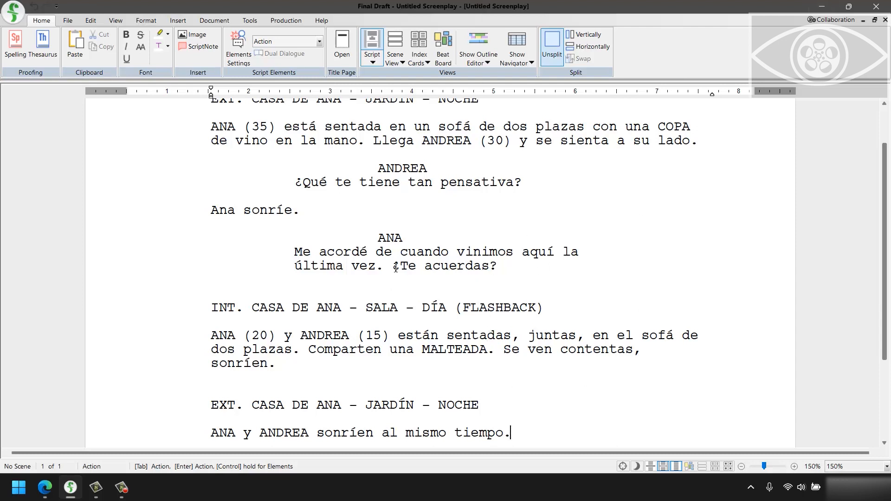
{"action": "scroll", "coordinate": [382, 260], "scroll_direction": "up", "scroll_amount": 2}
{"action": "scroll", "coordinate": [371, 329], "scroll_direction": "down", "scroll_amount": 4}
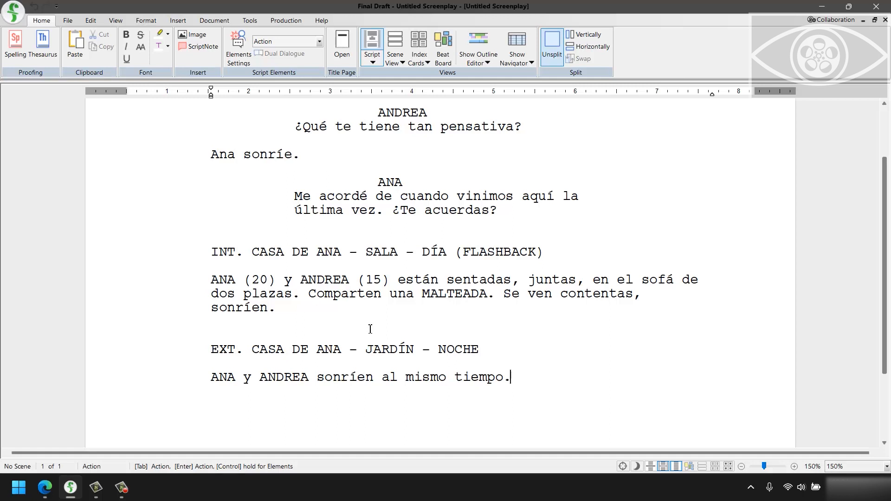
{"action": "left_click_drag", "start_coordinate": [531, 367], "coordinate": [199, 347]}
{"action": "left_click", "coordinate": [227, 378]}
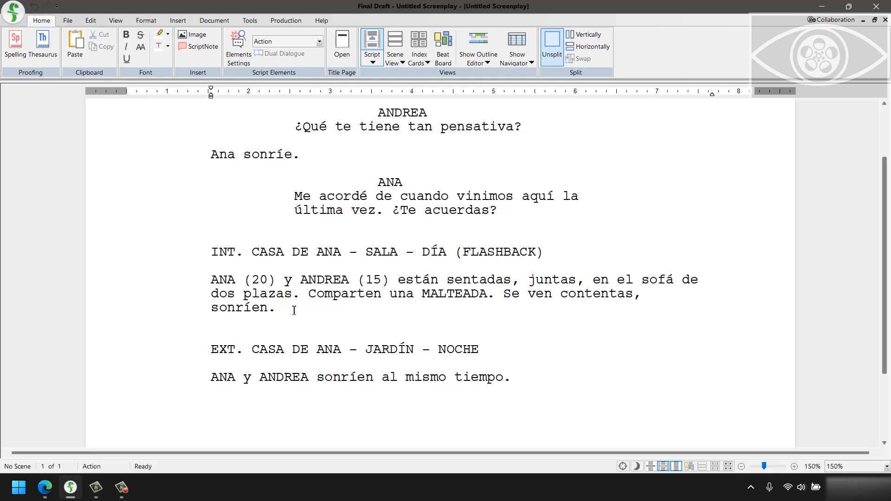
{"action": "left_click_drag", "start_coordinate": [293, 310], "coordinate": [193, 255]}
{"action": "left_click", "coordinate": [543, 253]}
{"action": "left_click_drag", "start_coordinate": [543, 253], "coordinate": [215, 261]}
{"action": "left_click", "coordinate": [486, 280]}
Extend the parenthesis in the flashback scene heading to "(FLASHBACK - 15 AÑOS ANTES)".
{"action": "left_click_drag", "start_coordinate": [463, 251], "coordinate": [533, 251]}
{"action": "left_click", "coordinate": [569, 271]}
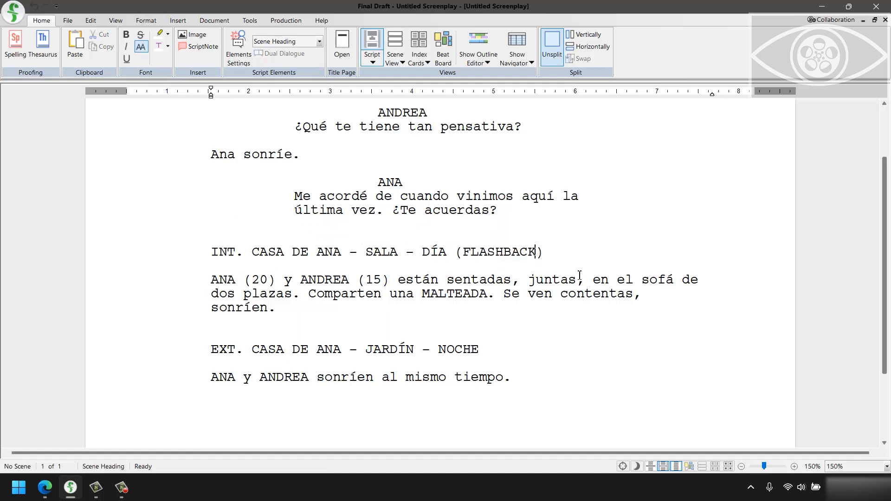
{"action": "type", "text": "-"}
{"action": "scroll", "coordinate": [585, 279], "scroll_direction": "up", "scroll_amount": 2}
{"action": "scroll", "coordinate": [584, 279], "scroll_direction": "down", "scroll_amount": 1}
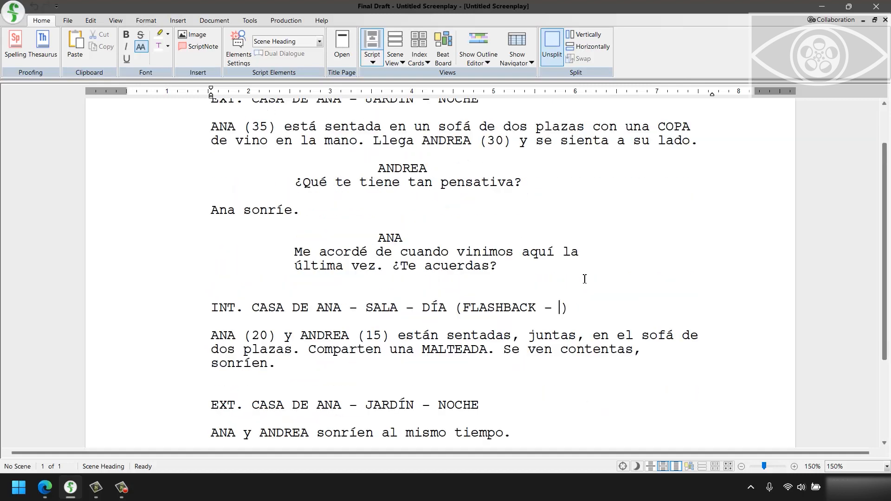
{"action": "type", "text": "15 AÑOS ANTES"}
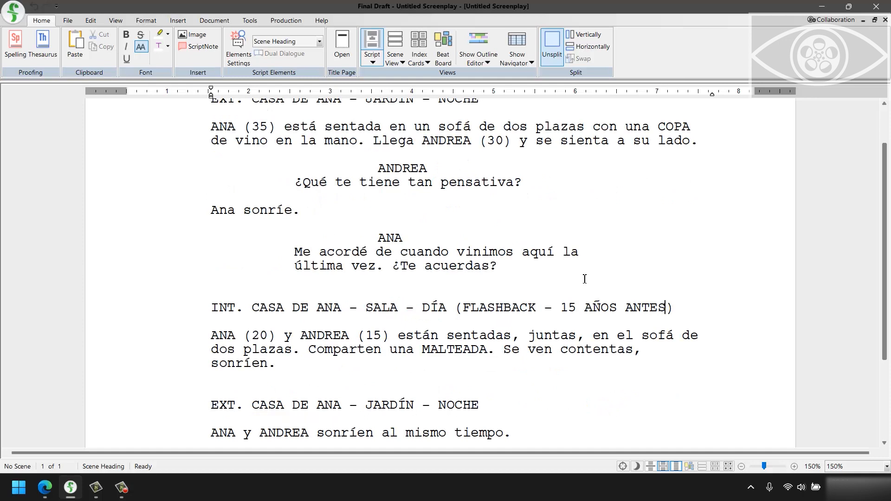
Remove "- 15 AÑOS ANTES" from the flashback scene heading, leaving only "(FLASHBACK)" in the parenthesis.
{"action": "key", "text": "ctrl+shift+Left"}
{"action": "key", "text": "ctrl+shift+Left"}
{"action": "key", "text": "ctrl+shift+Left"}
{"action": "key", "text": "ctrl+shift+Left"}
{"action": "key", "text": "shift+Left"}
{"action": "key", "text": "BackSpace"}
Delete the ages in parentheses after ANDREA and ANA in the flashback's action paragraph.
{"action": "left_click_drag", "start_coordinate": [235, 335], "coordinate": [268, 336]}
{"action": "left_click_drag", "start_coordinate": [353, 343], "coordinate": [400, 346]}
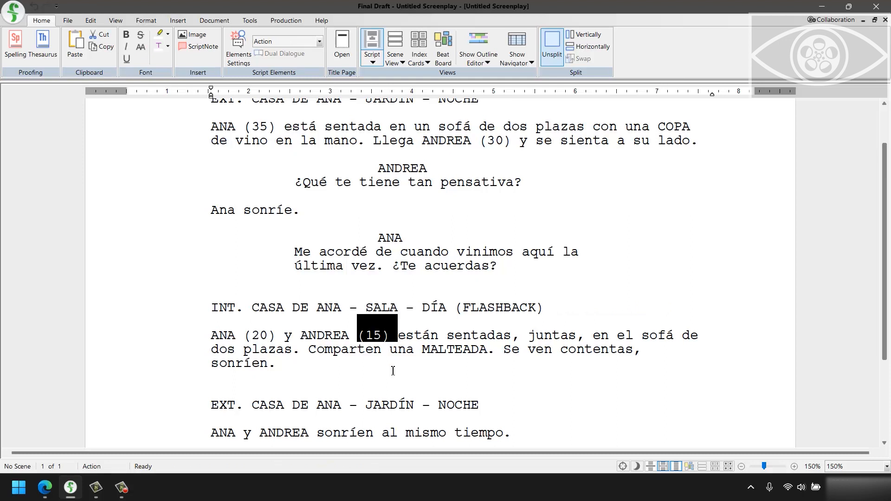
{"action": "key", "text": "BackSpace"}
{"action": "key", "text": "ctrl+Left"}
{"action": "key", "text": "ctrl+Left"}
{"action": "key", "text": "shift+Left"}
{"action": "key", "text": "shift+Left"}
{"action": "key", "text": "shift+Left"}
{"action": "key", "text": "shift+Left"}
{"action": "key", "text": "shift+Left"}
{"action": "key", "text": "shift+Left"}
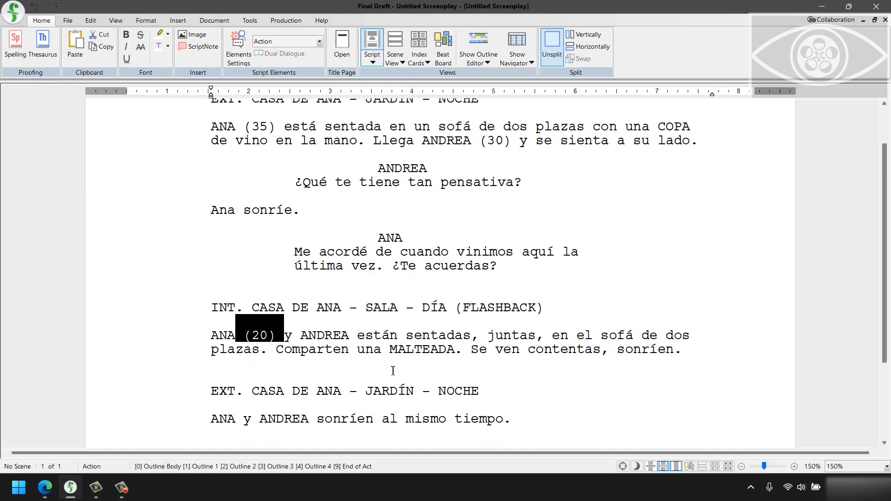
{"action": "key", "text": "BackSpace"}
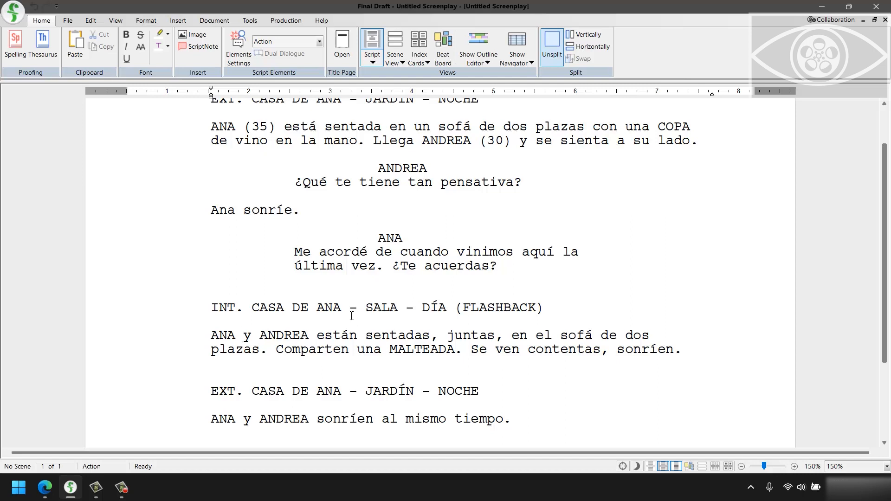
Insert the ages "(15)" after ANA and "(10)" after ANDREA in the flashback's action paragraph.
{"action": "type", "text": "(1"}
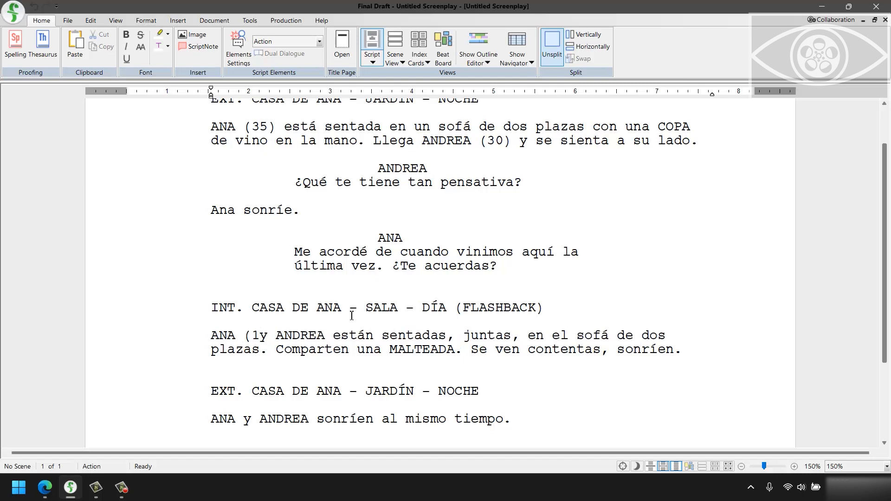
{"action": "type", "text": "5)"}
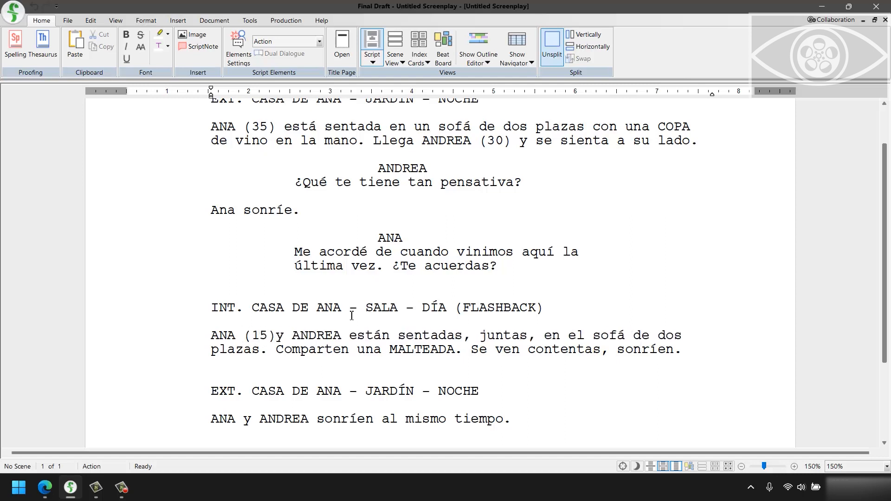
{"action": "key", "text": "ctrl+Right"}
{"action": "key", "text": "ctrl+Right"}
{"action": "type", "text": "("}
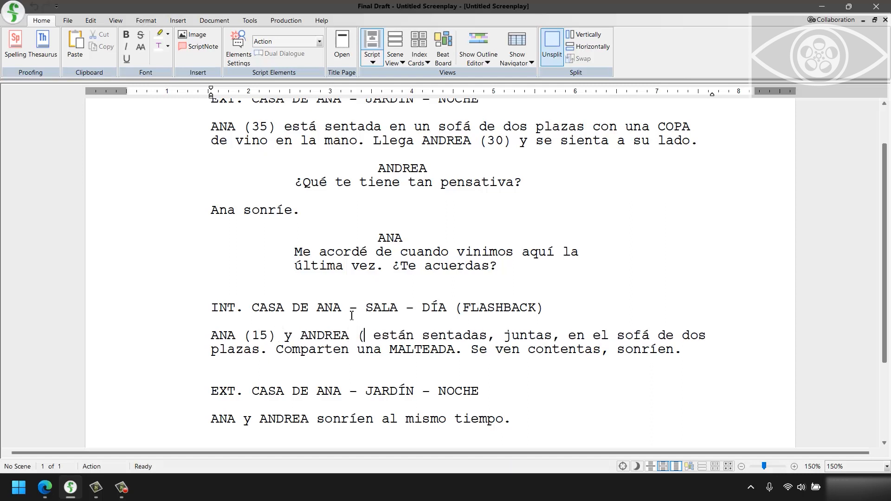
{"action": "type", "text": "5)"}
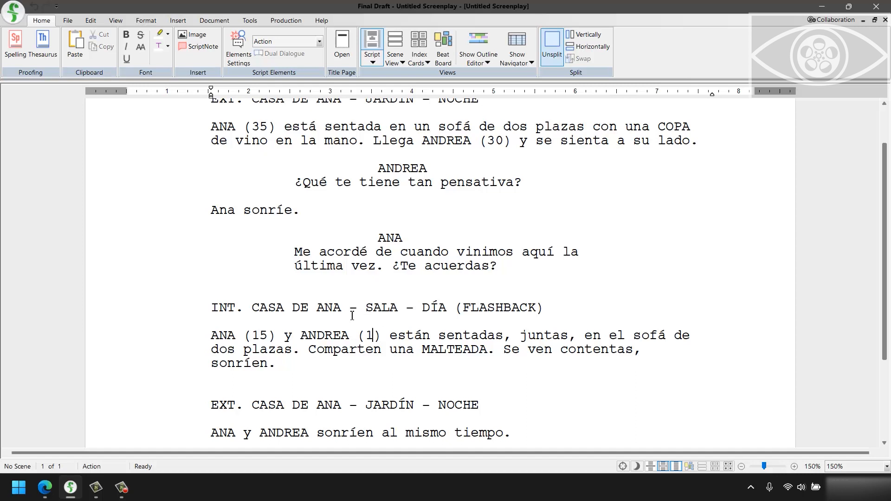
{"action": "key", "text": "Left"}
{"action": "key", "text": "BackSpace"}
{"action": "type", "text": "10"}
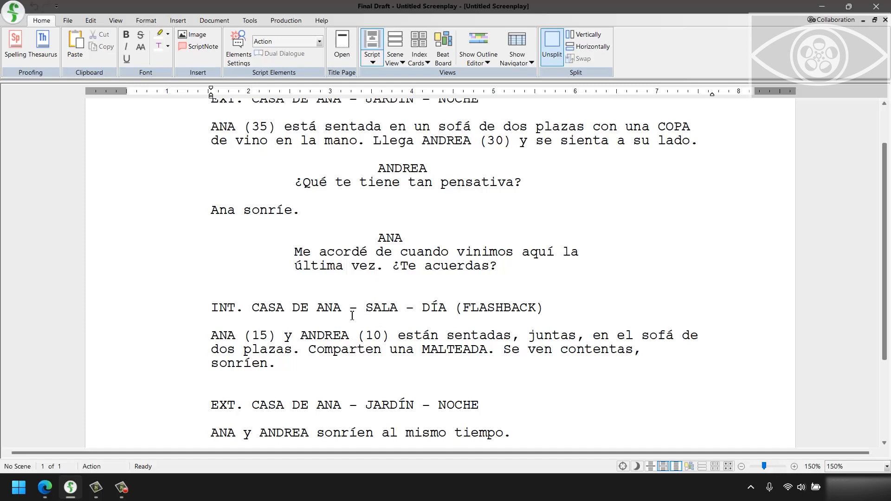
Remove both newly added ages from the flashback's action paragraph so it begins "ANA y ANDREA están sentadas".
{"action": "key", "text": "ctrl+shift+Left"}
{"action": "key", "text": "ctrl+shift+Left"}
{"action": "key", "text": "BackSpace"}
{"action": "key", "text": "ctrl+Left"}
{"action": "key", "text": "ctrl+Left"}
{"action": "key", "text": "shift+Left"}
{"action": "key", "text": "shift+Left"}
{"action": "key", "text": "shift+Left"}
{"action": "key", "text": "shift+Left"}
{"action": "key", "text": "shift+Left"}
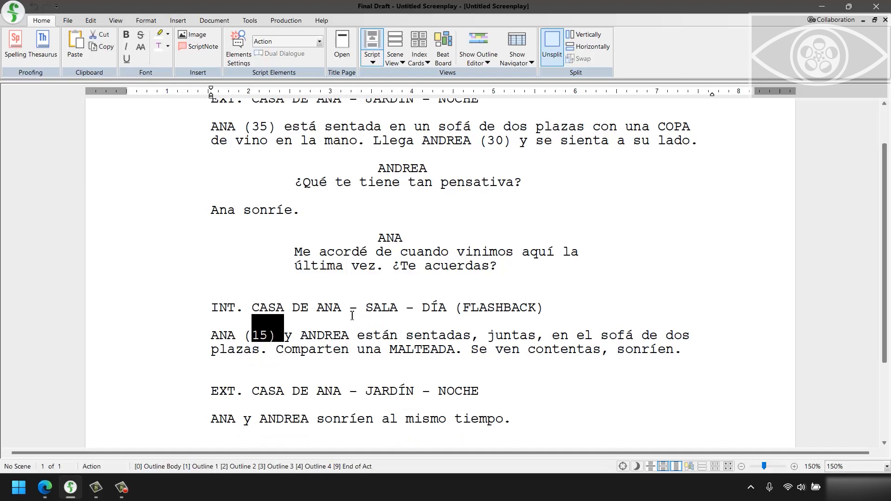
{"action": "key", "text": "BackSpace"}
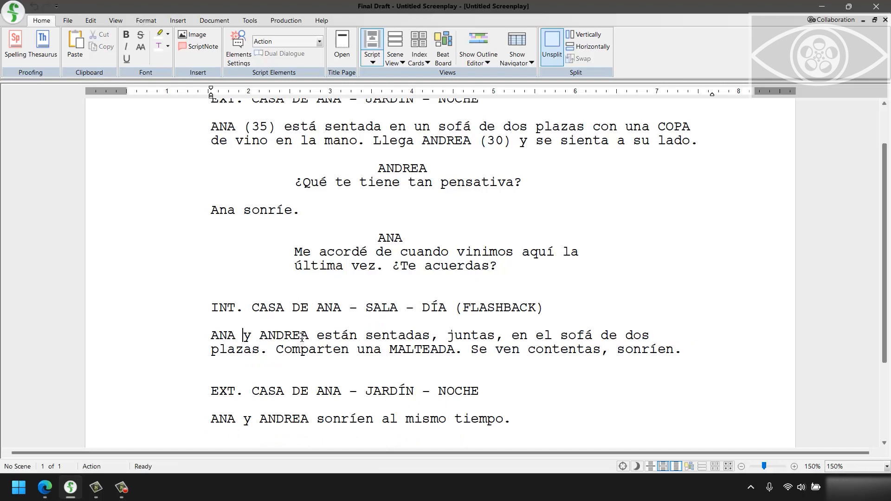
{"action": "left_click_drag", "start_coordinate": [210, 126], "coordinate": [543, 144]}
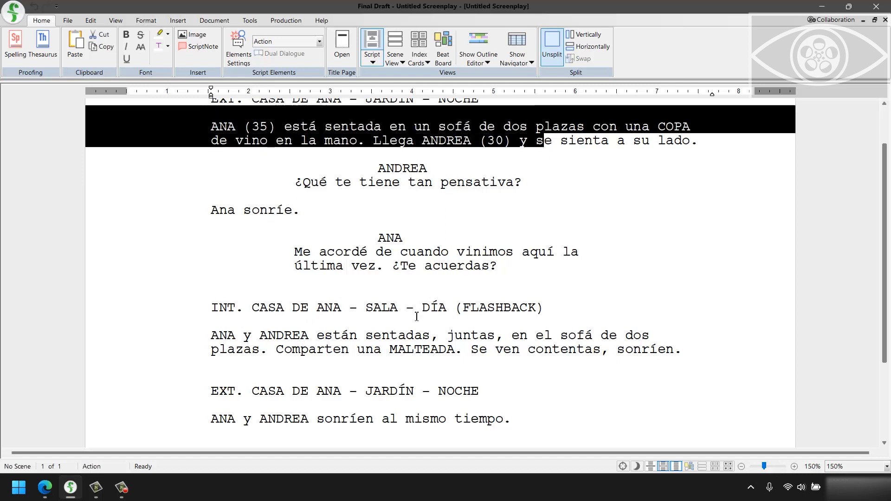
{"action": "left_click", "coordinate": [393, 338]}
{"action": "left_click_drag", "start_coordinate": [455, 309], "coordinate": [550, 309]}
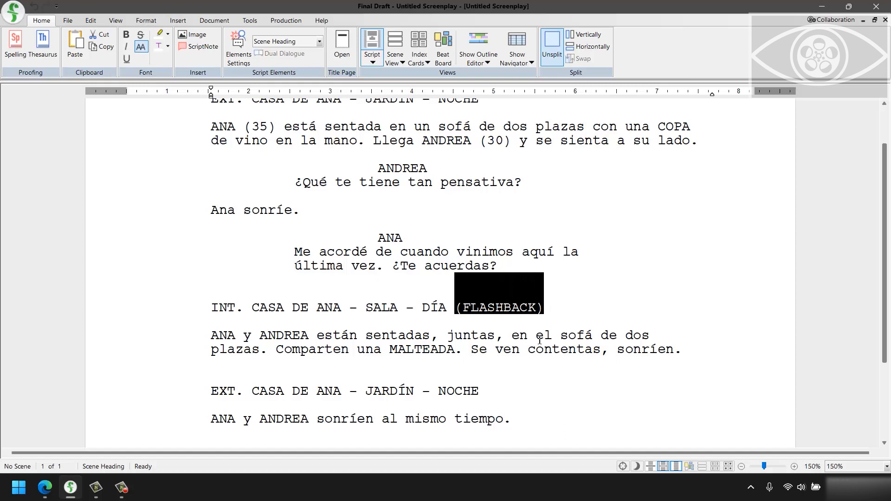
{"action": "left_click_drag", "start_coordinate": [300, 349], "coordinate": [349, 351]}
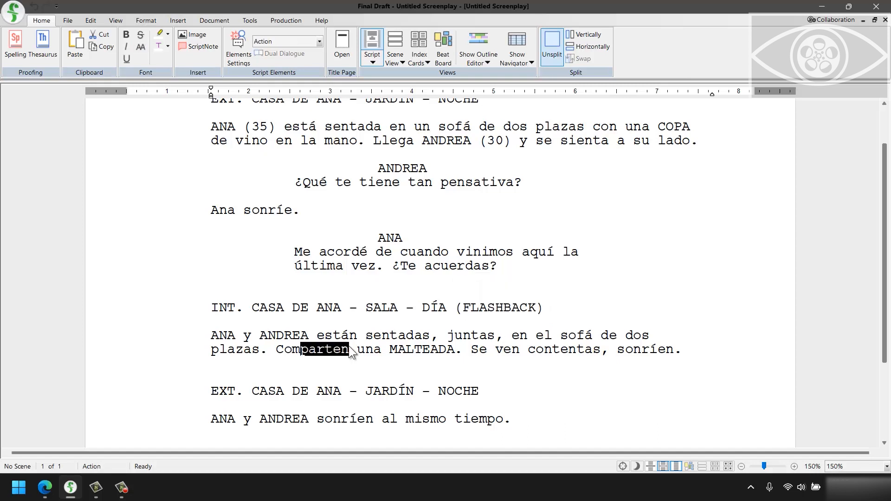
{"action": "left_click_drag", "start_coordinate": [293, 336], "coordinate": [684, 354]}
{"action": "left_click", "coordinate": [555, 306]}
Add a new action line reading EN PANTALLA: “15 AÑOS ANTES” below the flashback's action paragraph.
{"action": "left_click", "coordinate": [741, 370]}
{"action": "key", "text": "Return"}
{"action": "type", "text": "PANTALLA: "}
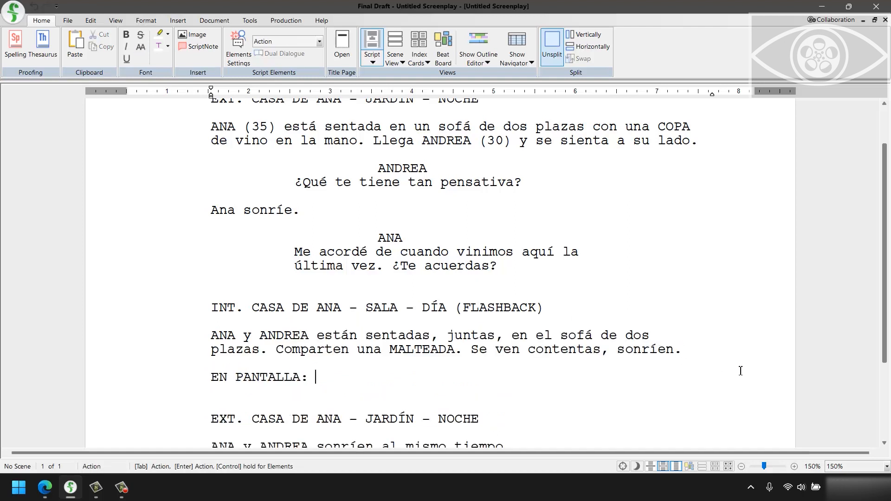
{"action": "type", "text": "“15 AÑOS ANTES”"}
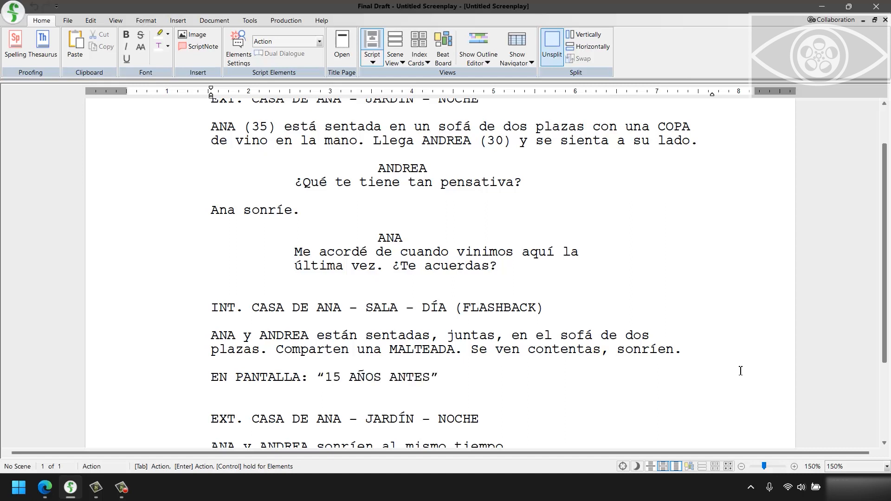
Replace the quoted on-screen text in the EN PANTALLA line with “DOS SEMANAS ATRÁS” and select the whole line.
{"action": "key", "text": "Left"}
{"action": "key", "text": "ctrl+shift+Left"}
{"action": "key", "text": "ctrl+shift+Left"}
{"action": "key", "text": "ctrl+shift+Left"}
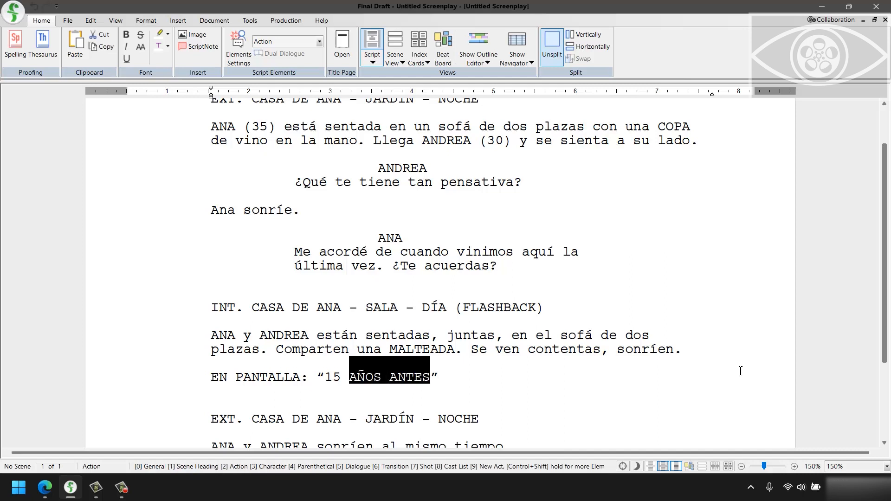
{"action": "type", "text": "DOS SE"}
{"action": "type", "text": "MANAS ATRP"}
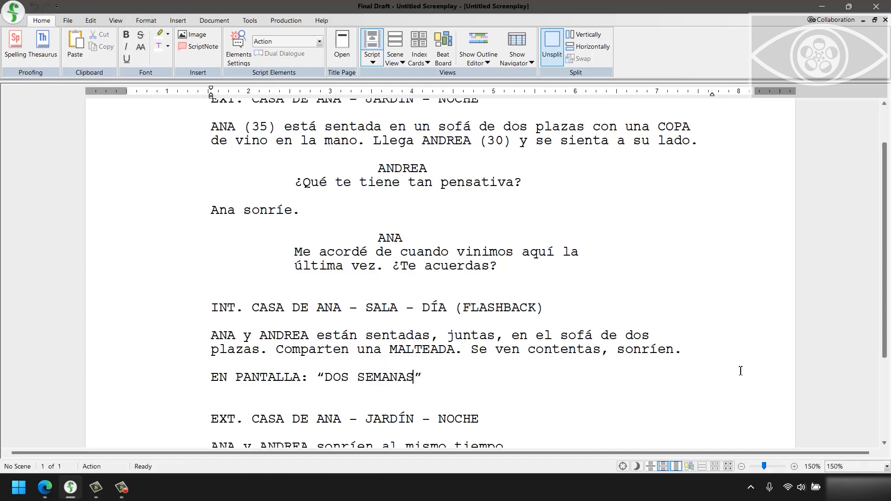
{"action": "key", "text": "BackSpace"}
{"action": "type", "text": "ÁS"}
{"action": "left_click_drag", "start_coordinate": [493, 376], "coordinate": [203, 375]}
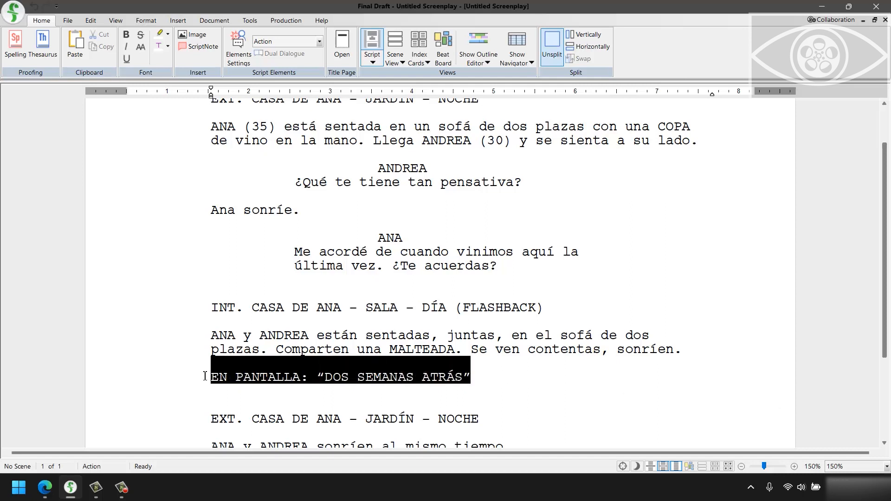
Delete the selected EN PANTALLA line and remove "(FLASHBACK)" from the SALA scene heading so it ends in "DÍA".
{"action": "key", "text": "BackSpace"}
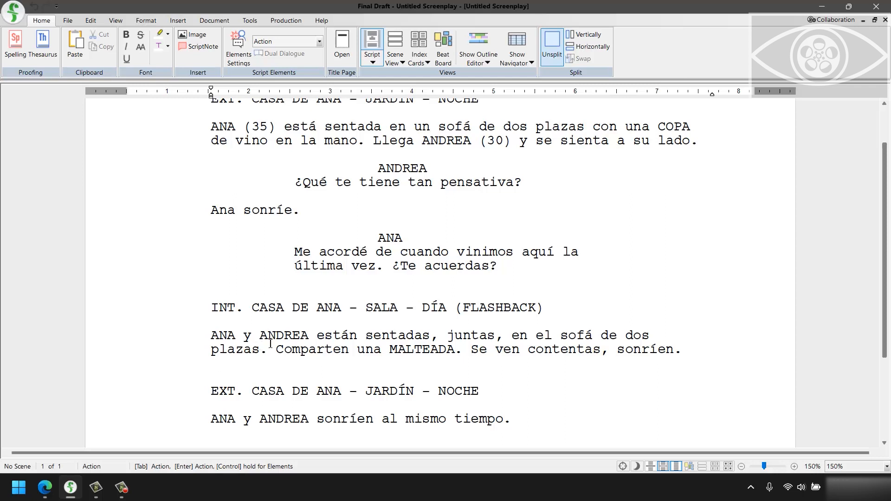
{"action": "left_click", "coordinate": [205, 308]}
{"action": "left_click_drag", "start_coordinate": [206, 308], "coordinate": [587, 308]}
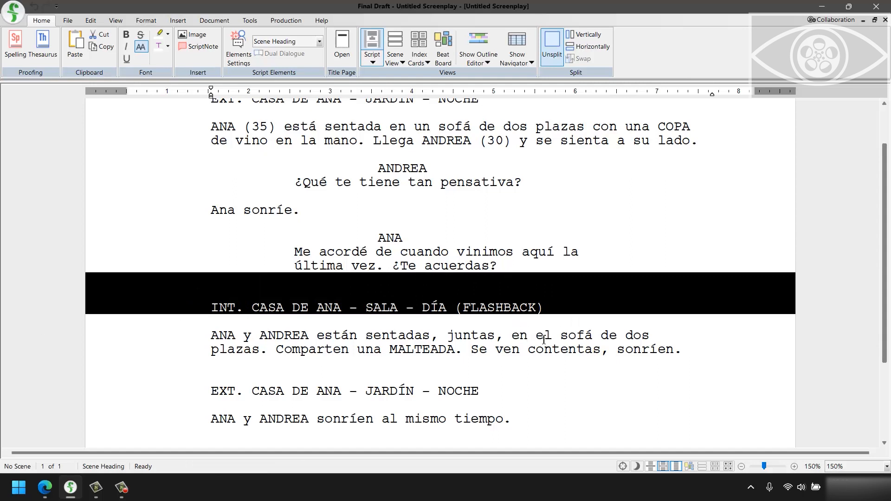
{"action": "left_click_drag", "start_coordinate": [548, 307], "coordinate": [455, 308]}
{"action": "key", "text": "BackSpace"}
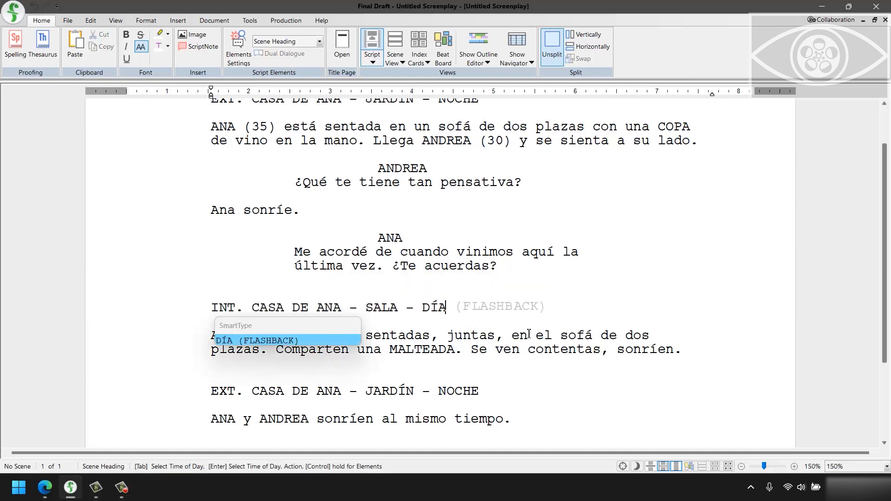
{"action": "key", "text": "Escape"}
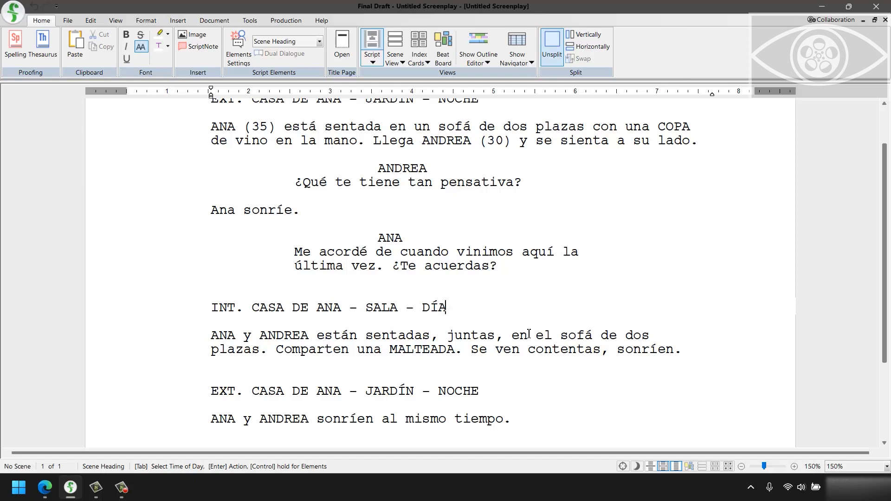
Add a new scene heading "INT. CASA DE ANA – RECÁMARA – NOCHE" below the living room scene's action paragraph.
{"action": "key", "text": "Left"}
{"action": "key", "text": "Left"}
{"action": "key", "text": "Down"}
{"action": "key", "text": "Down"}
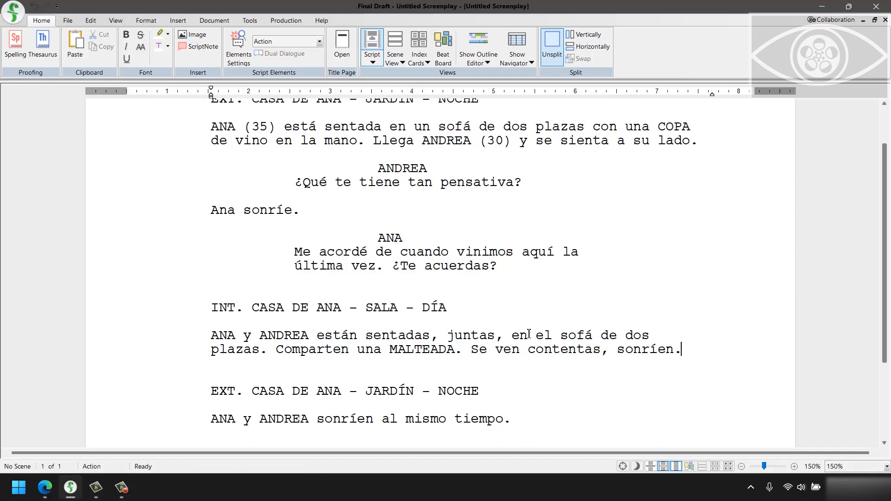
{"action": "key", "text": "Return"}
{"action": "key", "text": "Return"}
{"action": "type", "text": "sINT. CASA DE ANA - R"}
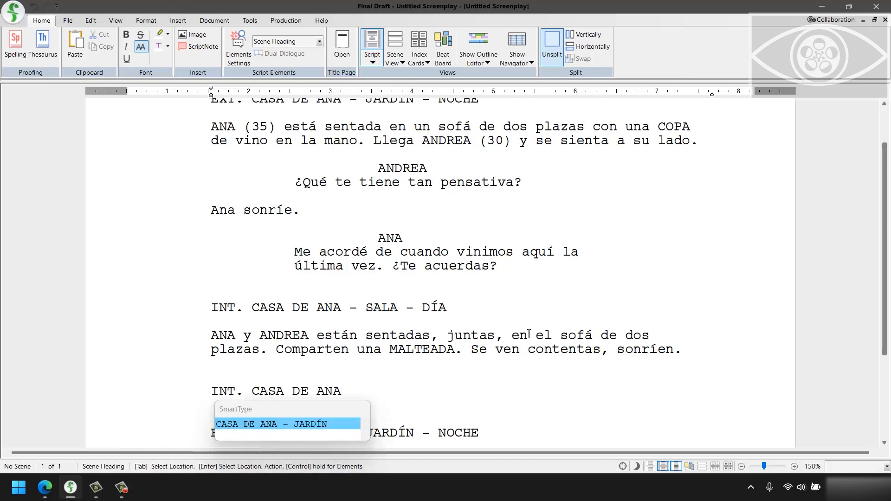
{"action": "type", "text": "ECÁMARA"}
{"action": "type", "text": " - D"}
{"action": "key", "text": "BackSpace"}
{"action": "type", "text": "NOC"}
{"action": "key", "text": "Return"}
Write the bedroom scene's action: "ANA y ANDREA están echadas en el piso junto a la cama, dibujando.".
{"action": "type", "text": "ANA y ANFR"}
{"action": "key", "text": "BackSpace"}
{"action": "key", "text": "BackSpace"}
{"action": "type", "text": "DREA están echadas en e"}
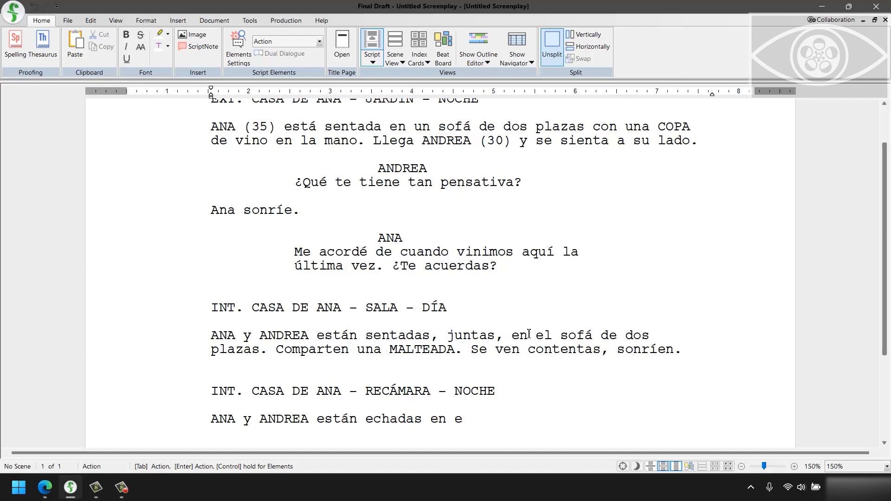
{"action": "type", "text": "l piso junto a la cama, din"}
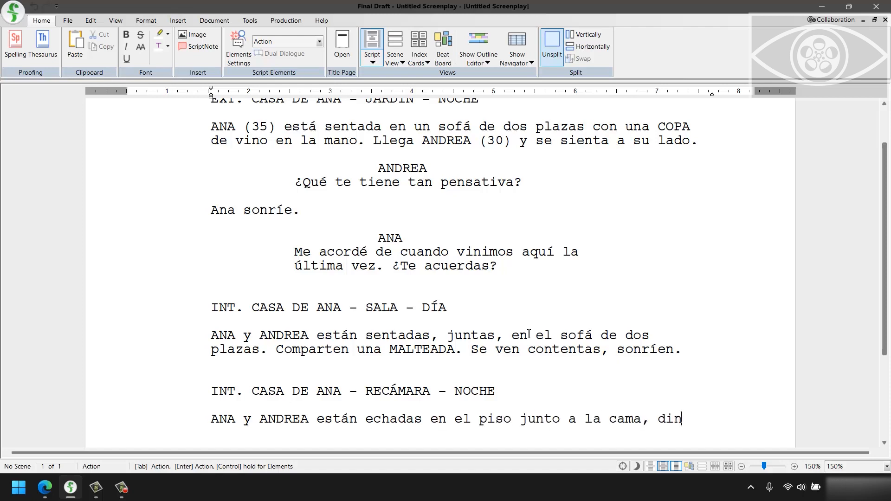
{"action": "type", "text": "ujando. L"}
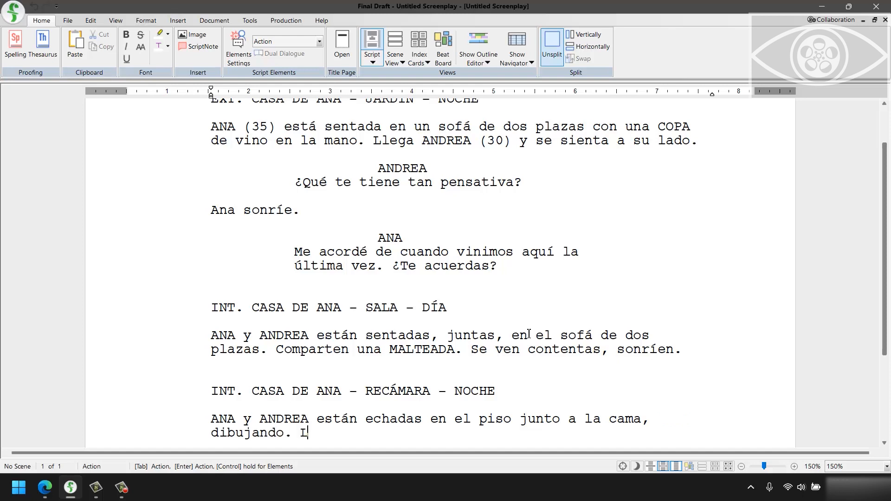
Continue the bedroom action with "Las dos tienen PLUMONES de colores y varias HOJAS con garabatos. Se ríen.".
{"action": "type", "text": "as dos tienen PLUMONES de co"}
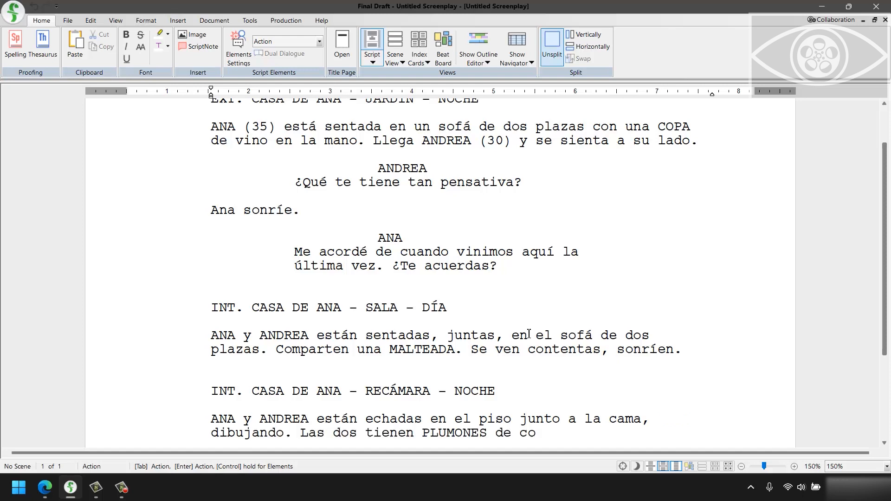
{"action": "type", "text": "lores y varias HOJAS con g"}
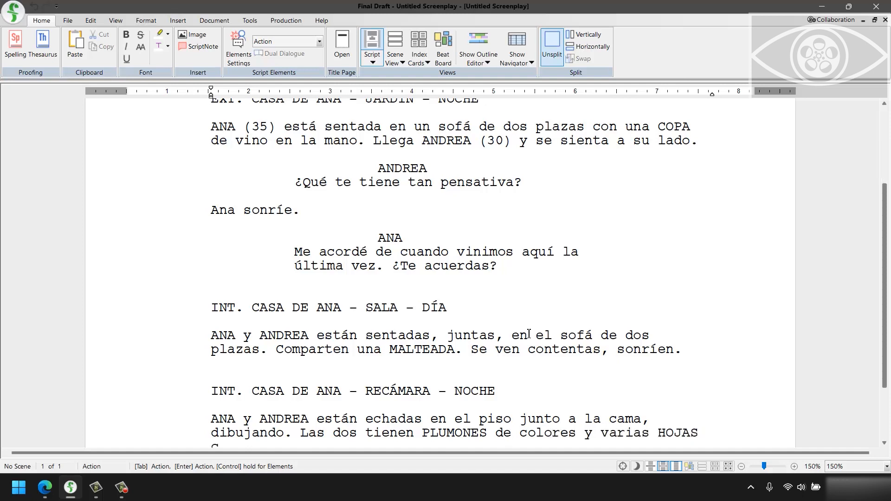
{"action": "type", "text": "arabatos. S"}
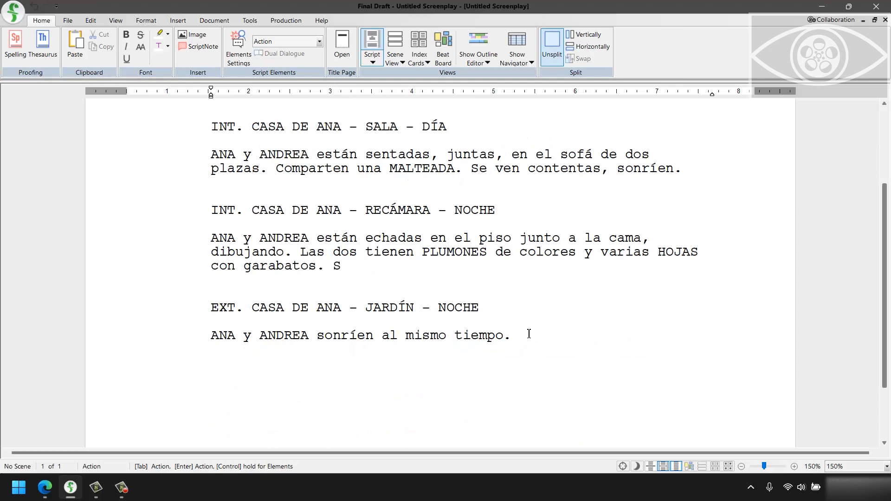
{"action": "type", "text": "e ríen."}
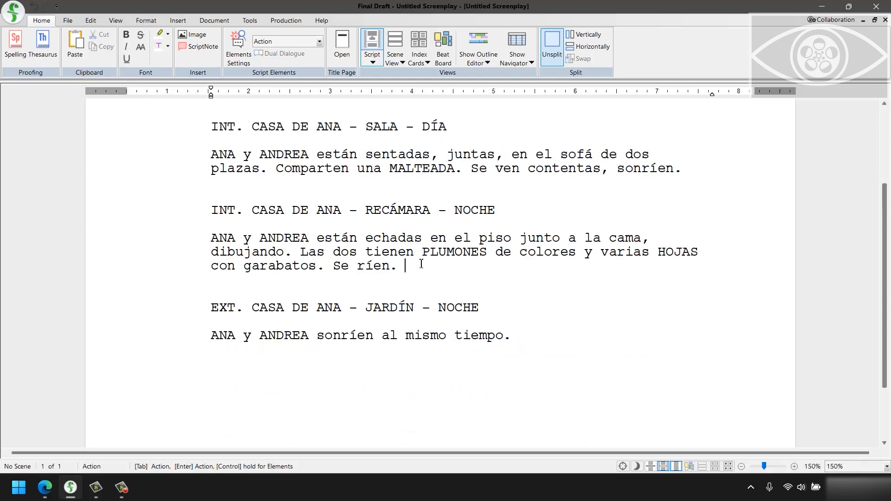
Insert an action line reading "INICIA FLASHBACK:" between ANA's dialogue and the SALA scene heading.
{"action": "scroll", "coordinate": [373, 245], "scroll_direction": "up", "scroll_amount": 2}
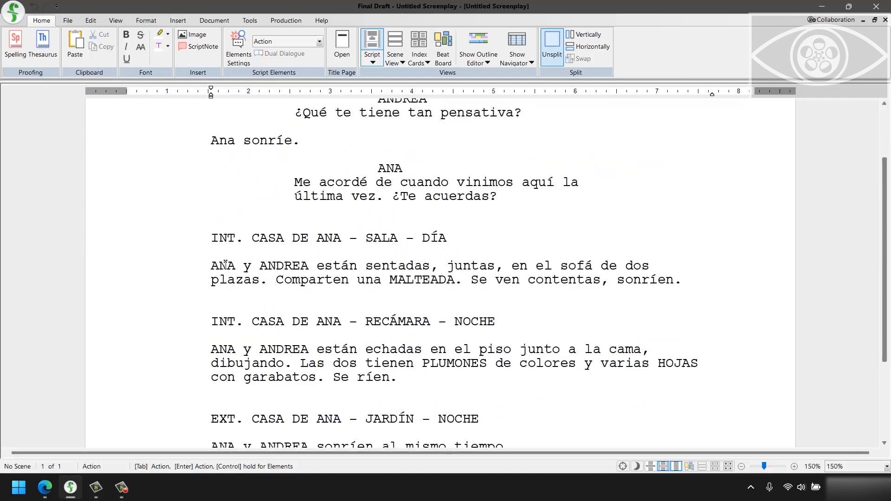
{"action": "left_click_drag", "start_coordinate": [212, 238], "coordinate": [470, 374]}
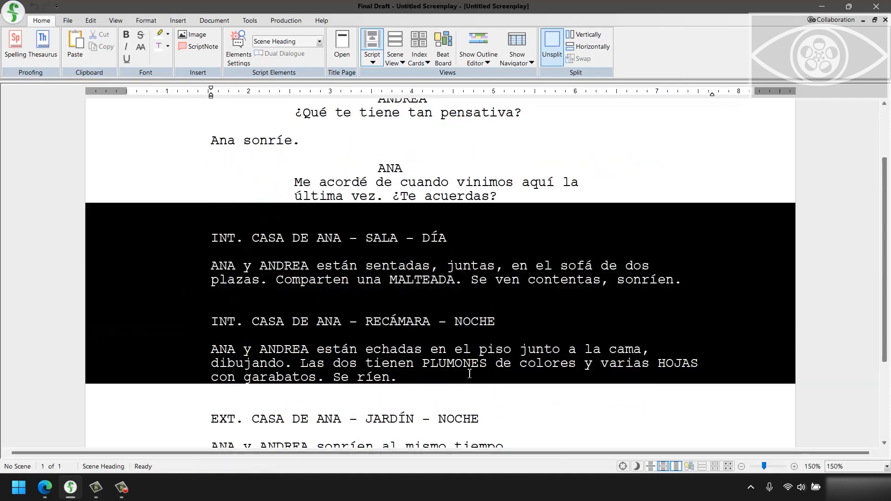
{"action": "left_click", "coordinate": [466, 375]}
{"action": "left_click", "coordinate": [507, 199]}
{"action": "key", "text": "Return"}
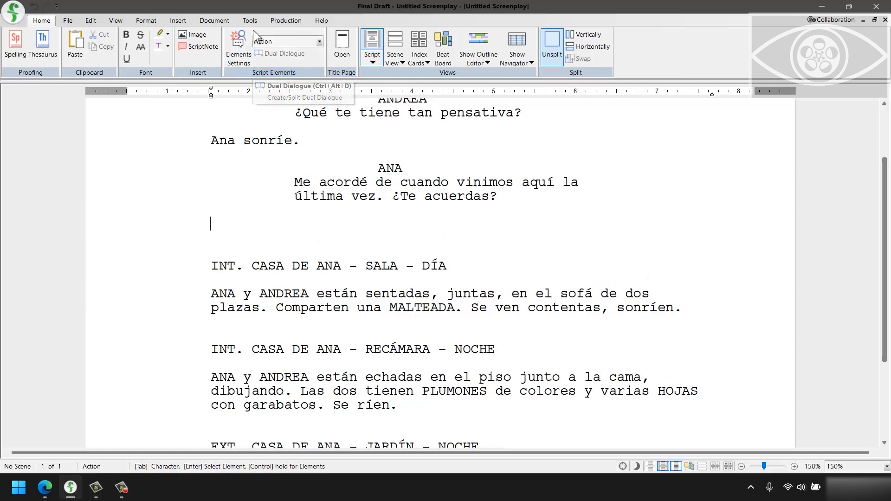
{"action": "type", "text": "INICIA FLASHBACK:"}
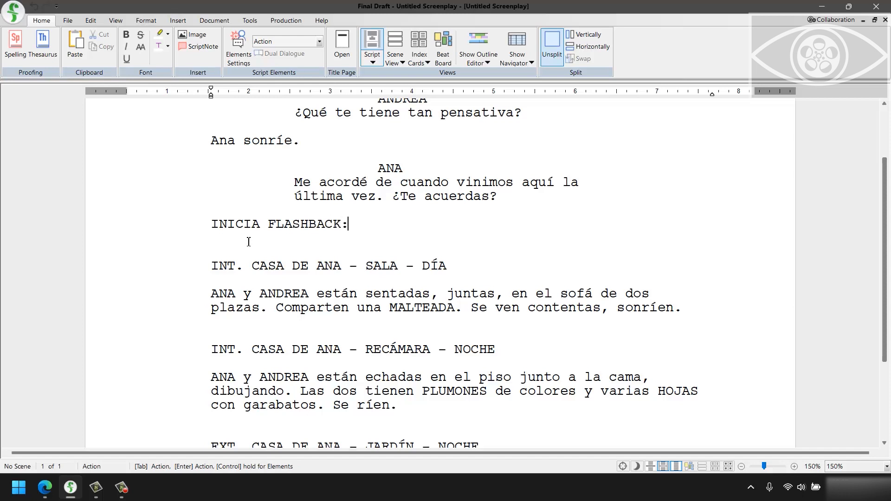
{"action": "left_click_drag", "start_coordinate": [352, 221], "coordinate": [343, 224]}
{"action": "left_click", "coordinate": [284, 227]}
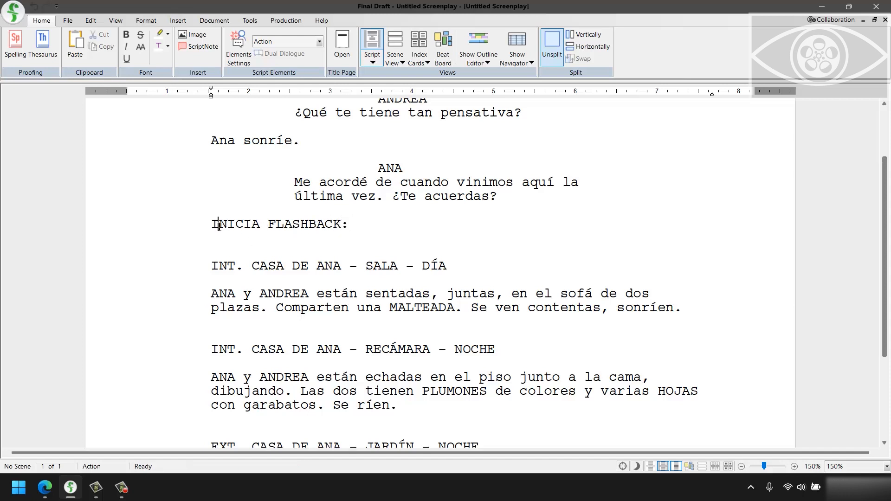
Add an action line reading "TERMINA FLASHBACK." below the bedroom scene's action paragraph.
{"action": "left_click_drag", "start_coordinate": [219, 225], "coordinate": [350, 229]}
{"action": "left_click_drag", "start_coordinate": [216, 251], "coordinate": [216, 386]}
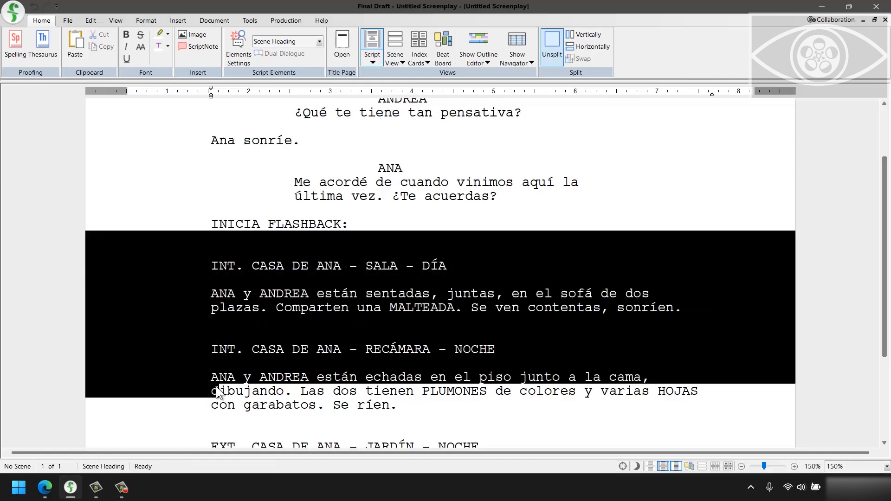
{"action": "scroll", "coordinate": [216, 386], "scroll_direction": "down", "scroll_amount": 1}
{"action": "left_click", "coordinate": [446, 357]}
{"action": "key", "text": "Return"}
{"action": "type", "text": "TERMINA FLAS"}
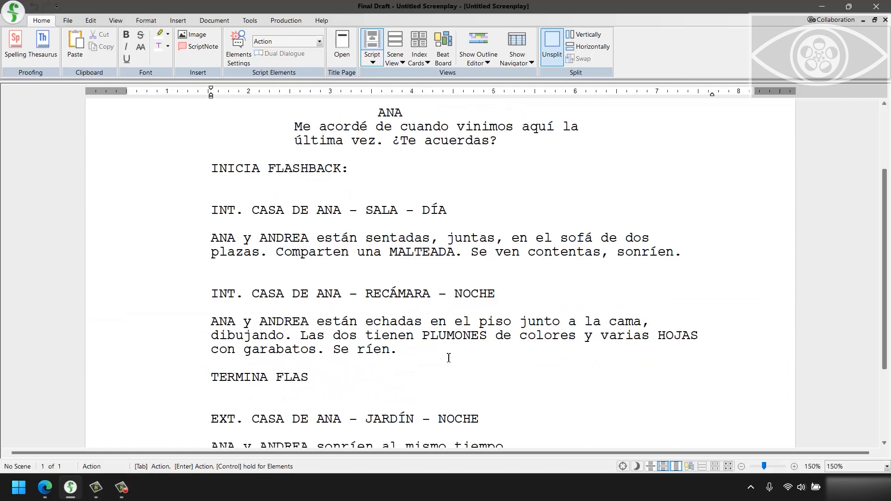
{"action": "type", "text": "HBACK."}
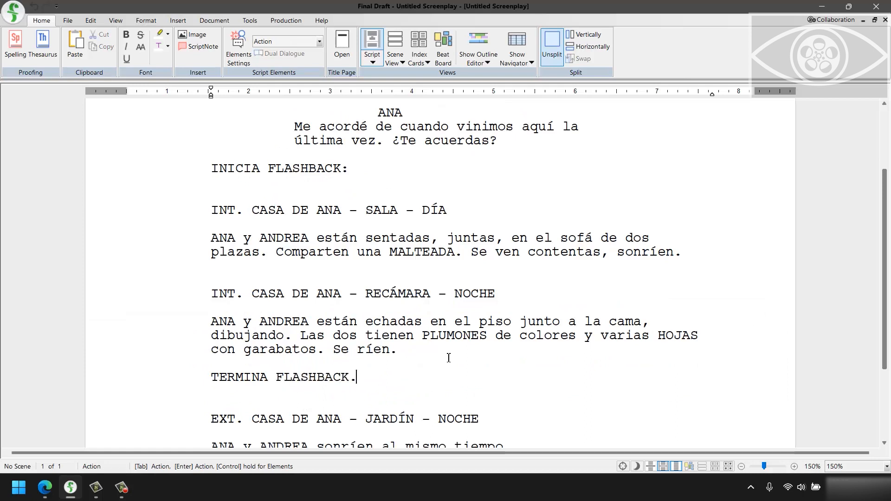
Review the flashback's opening line, its two scenes, the closing line and the JARDÍN heading that returns to the present.
{"action": "left_click", "coordinate": [344, 169]}
{"action": "key", "text": "Down"}
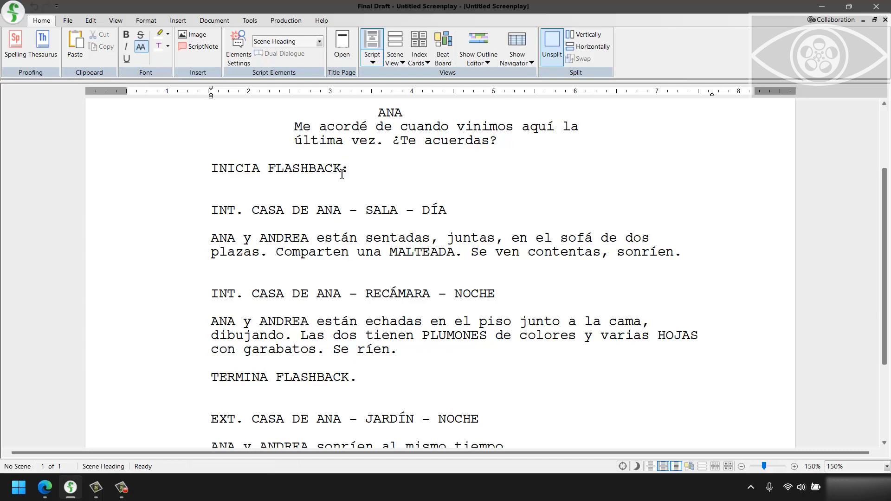
{"action": "left_click_drag", "start_coordinate": [219, 168], "coordinate": [317, 170]}
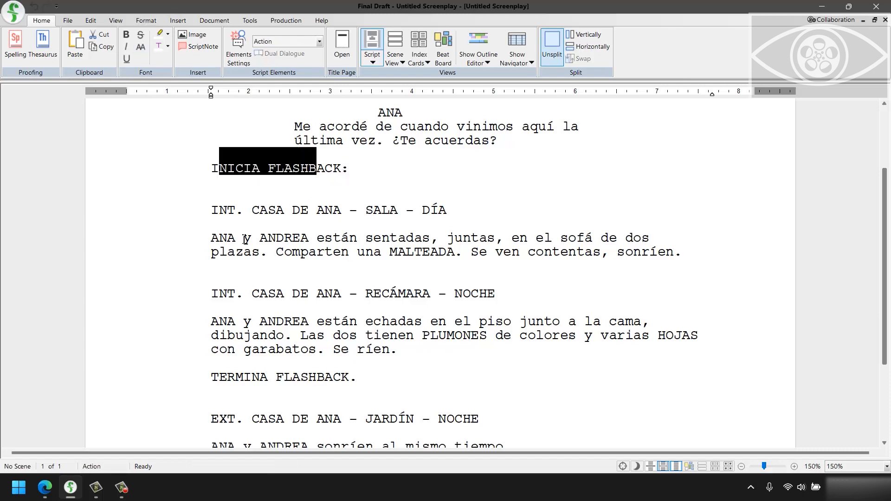
{"action": "left_click_drag", "start_coordinate": [235, 211], "coordinate": [286, 350]}
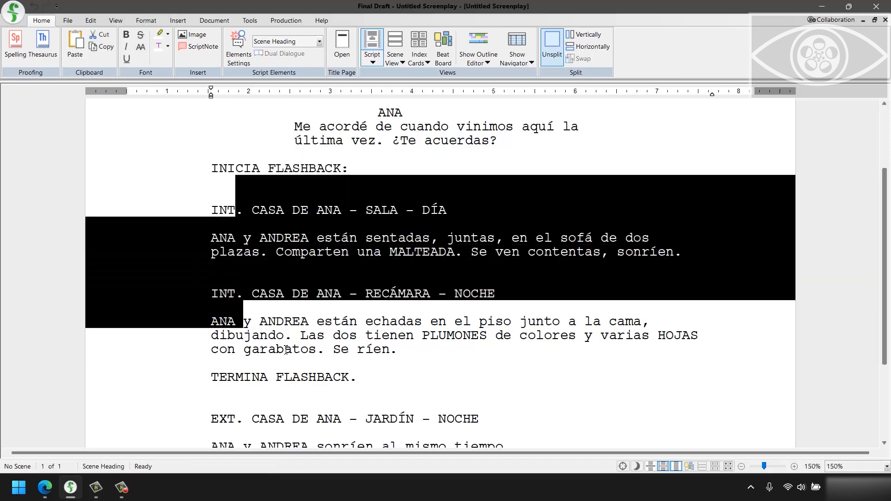
{"action": "left_click", "coordinate": [366, 379]}
{"action": "left_click_drag", "start_coordinate": [366, 379], "coordinate": [340, 379]}
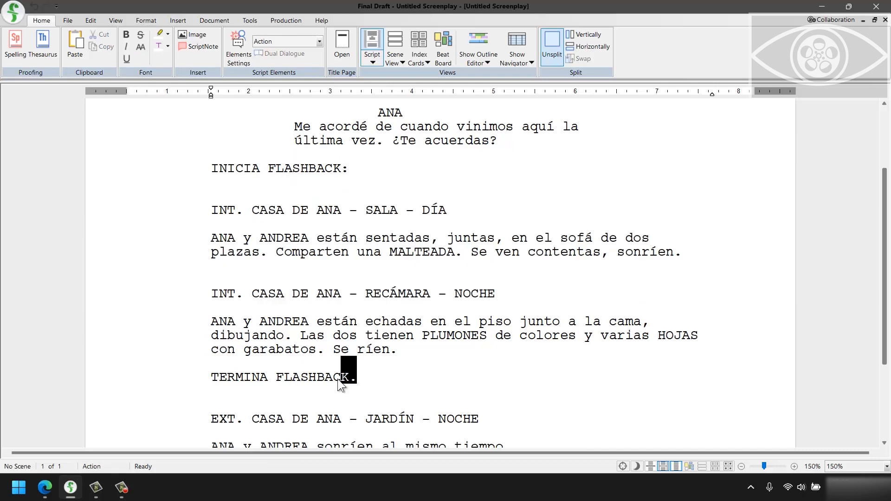
{"action": "left_click", "coordinate": [357, 418]}
{"action": "left_click", "coordinate": [431, 419], "text": "shift"}
{"action": "scroll", "coordinate": [435, 408], "scroll_direction": "down", "scroll_amount": 1}
{"action": "left_click", "coordinate": [455, 367]}
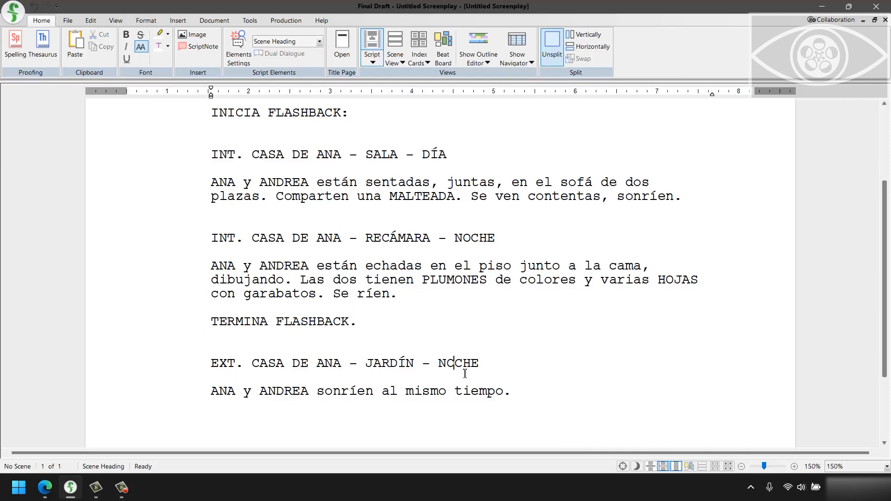
{"action": "scroll", "coordinate": [465, 373], "scroll_direction": "up", "scroll_amount": 3}
{"action": "left_click_drag", "start_coordinate": [405, 405], "coordinate": [181, 268]}
{"action": "left_click_drag", "start_coordinate": [212, 225], "coordinate": [341, 224]}
{"action": "left_click_drag", "start_coordinate": [387, 418], "coordinate": [215, 439]}
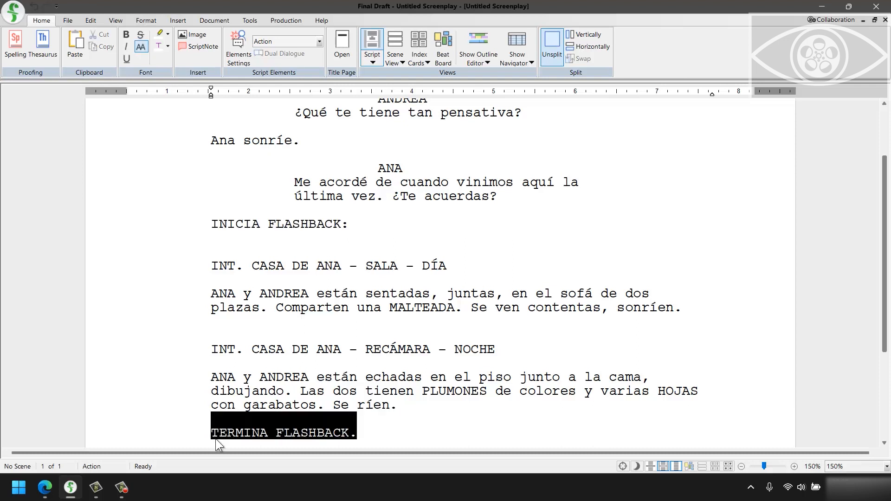
{"action": "left_click", "coordinate": [310, 398]}
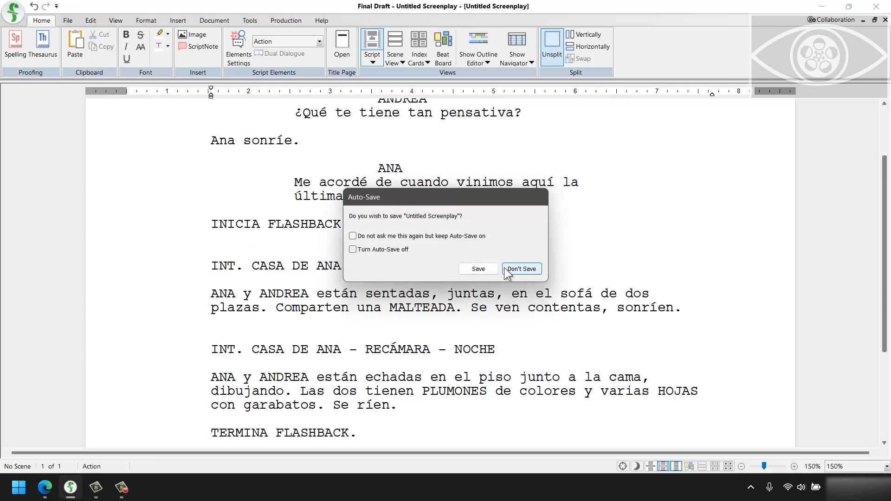
Decline the auto-save and highlight the INICIA FLASHBACK line, the two scenes between and the TERMINA FLASHBACK line.
{"action": "left_click", "coordinate": [513, 270]}
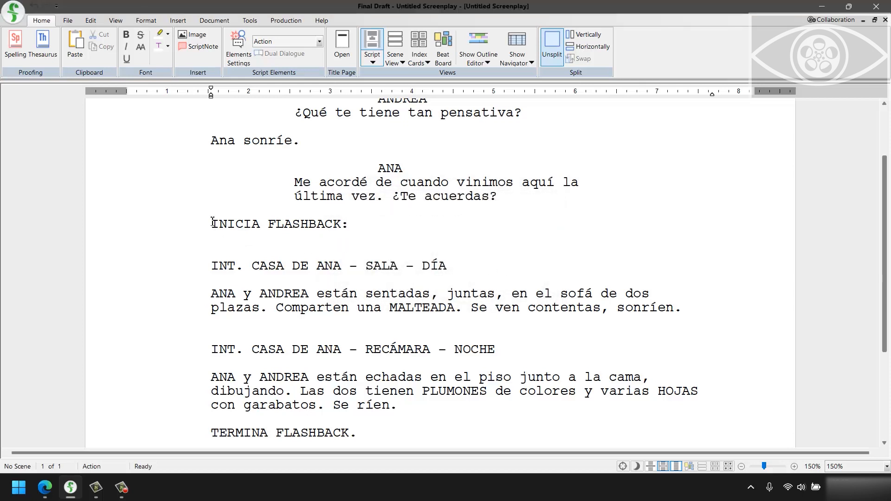
{"action": "left_click_drag", "start_coordinate": [212, 222], "coordinate": [363, 224]}
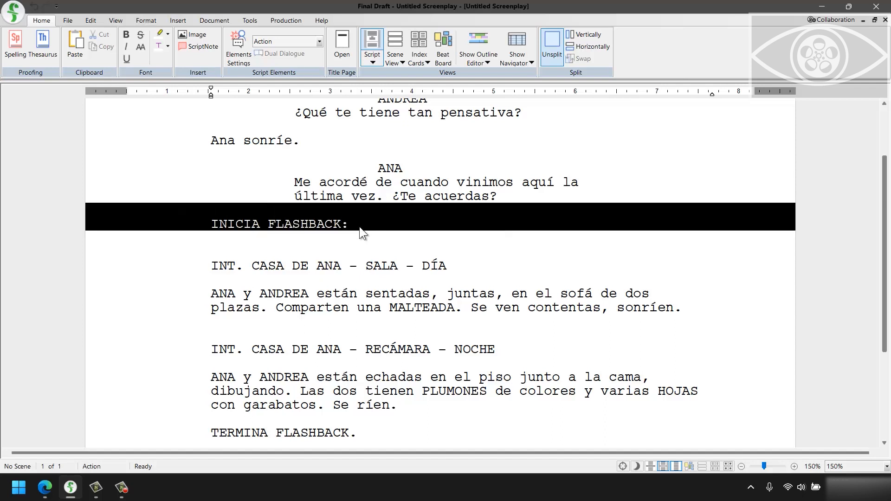
{"action": "left_click_drag", "start_coordinate": [215, 272], "coordinate": [411, 407]}
{"action": "left_click_drag", "start_coordinate": [370, 433], "coordinate": [200, 431]}
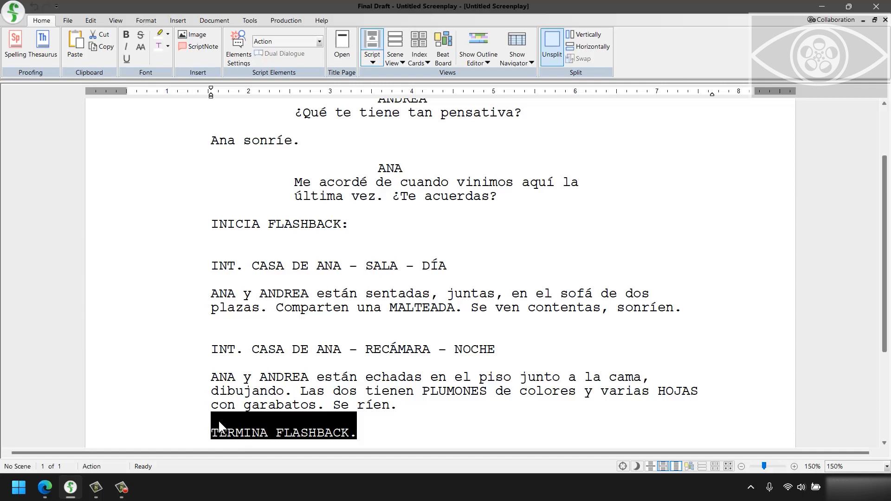
{"action": "left_click_drag", "start_coordinate": [212, 266], "coordinate": [448, 391]}
{"action": "left_click", "coordinate": [351, 434]}
{"action": "left_click_drag", "start_coordinate": [350, 434], "coordinate": [242, 434]}
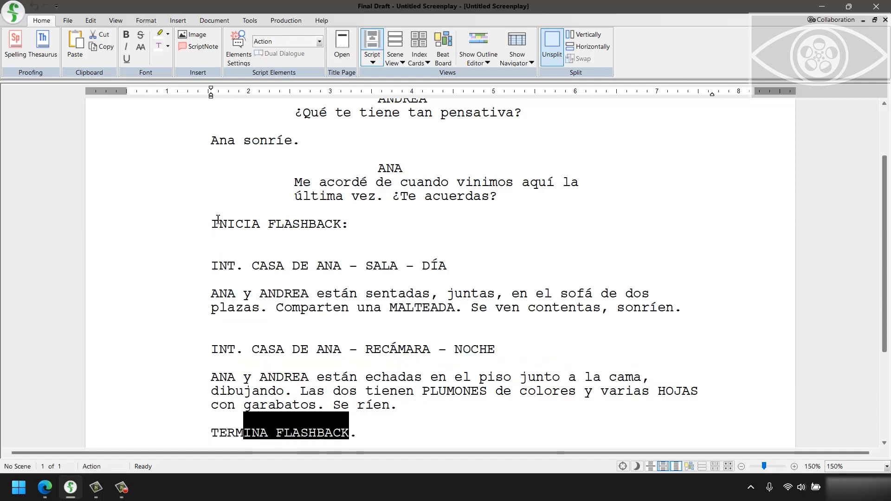
{"action": "left_click_drag", "start_coordinate": [219, 224], "coordinate": [337, 234]}
{"action": "left_click_drag", "start_coordinate": [376, 441], "coordinate": [223, 436]}
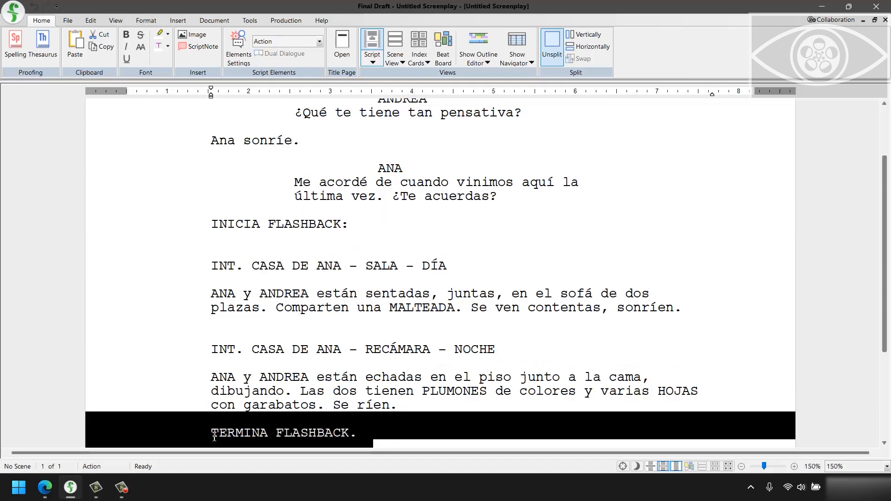
{"action": "left_click", "coordinate": [222, 437]}
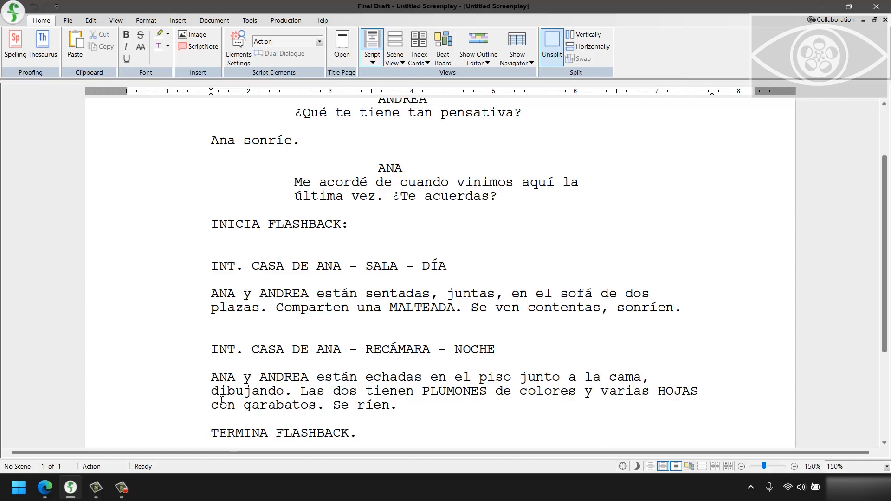
Replace the word FLASHBACK with "FLASHFORWARD" in the opening INICIA line.
{"action": "left_click", "coordinate": [284, 266]}
{"action": "key", "text": "Up"}
{"action": "key", "text": "Up"}
{"action": "key", "text": "Down"}
{"action": "double_click", "coordinate": [323, 232]}
{"action": "type", "text": "FLASHFORWARD"}
Copy the word FLASHFORWARD from the opening line and replace FLASHBACK with it in the closing TERMINA line.
{"action": "key", "text": "ctrl+shift+Left"}
{"action": "key", "text": "ctrl+c"}
{"action": "key", "text": "Down"}
{"action": "key", "text": "Down"}
{"action": "key", "text": "Down"}
{"action": "key", "text": "Down"}
{"action": "key", "text": "Down"}
{"action": "key", "text": "Down"}
{"action": "key", "text": "Down"}
{"action": "key", "text": "Down"}
{"action": "key", "text": "Left"}
{"action": "key", "text": "ctrl+shift+Left"}
{"action": "key", "text": "ctrl+v"}
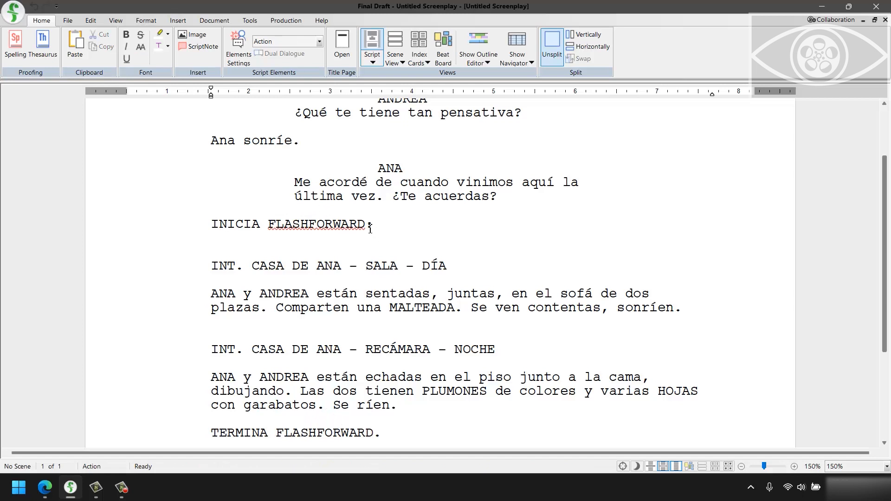
Change FLASHFORWARD to "FLASHSIDEWAYS" in the opening INICIA line.
{"action": "key", "text": "shift+Left"}
{"action": "key", "text": "shift+Left"}
{"action": "key", "text": "shift+Left"}
{"action": "key", "text": "shift+Left"}
{"action": "key", "text": "shift+Left"}
{"action": "key", "text": "shift+Left"}
{"action": "key", "text": "shift+Left"}
{"action": "type", "text": "SID"}
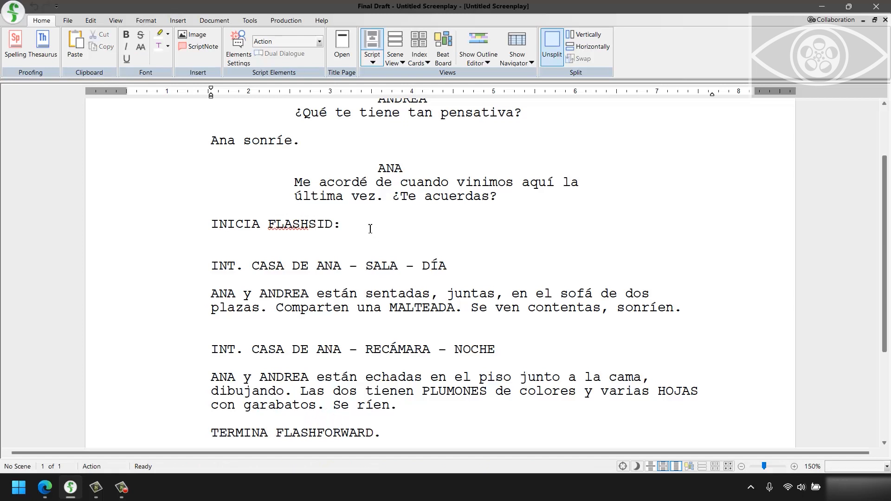
{"action": "type", "text": "EWAYS"}
Change FLASHFORWARD to "FLASHSIDEWAYS" in the closing TERMINA line.
{"action": "key", "text": "Down"}
{"action": "key", "text": "Down"}
{"action": "key", "text": "Down"}
{"action": "key", "text": "Down"}
{"action": "key", "text": "Down"}
{"action": "key", "text": "Down"}
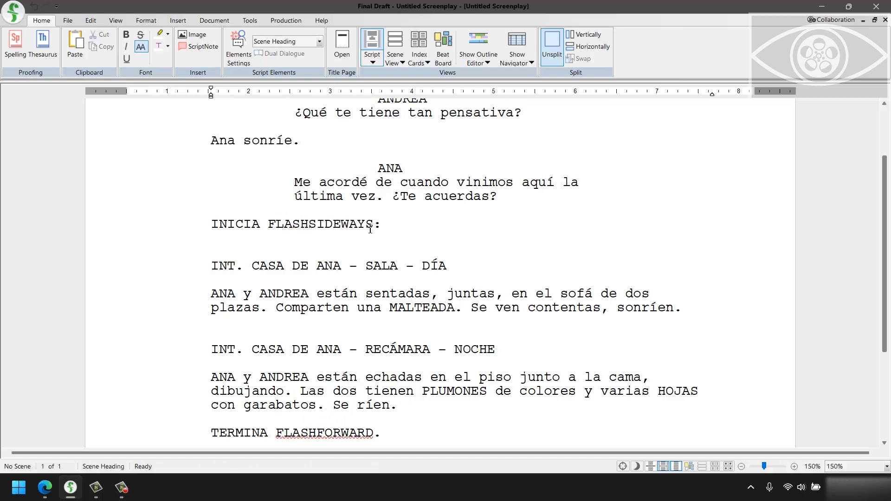
{"action": "key", "text": "Down"}
{"action": "key", "text": "Down"}
{"action": "key", "text": "shift+Left"}
{"action": "key", "text": "shift+Left"}
{"action": "key", "text": "shift+Left"}
{"action": "key", "text": "shift+Left"}
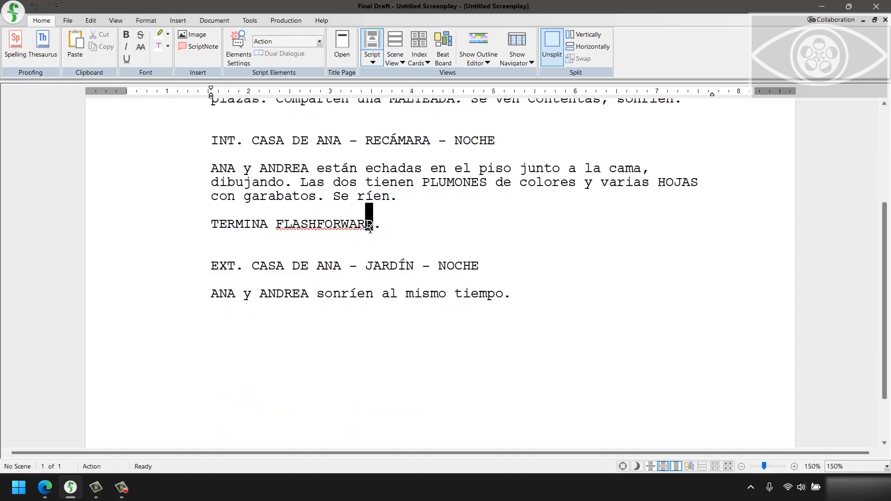
{"action": "key", "text": "shift+Left"}
{"action": "key", "text": "shift+Left"}
{"action": "key", "text": "shift+Left"}
{"action": "type", "text": "SIDEWAYS"}
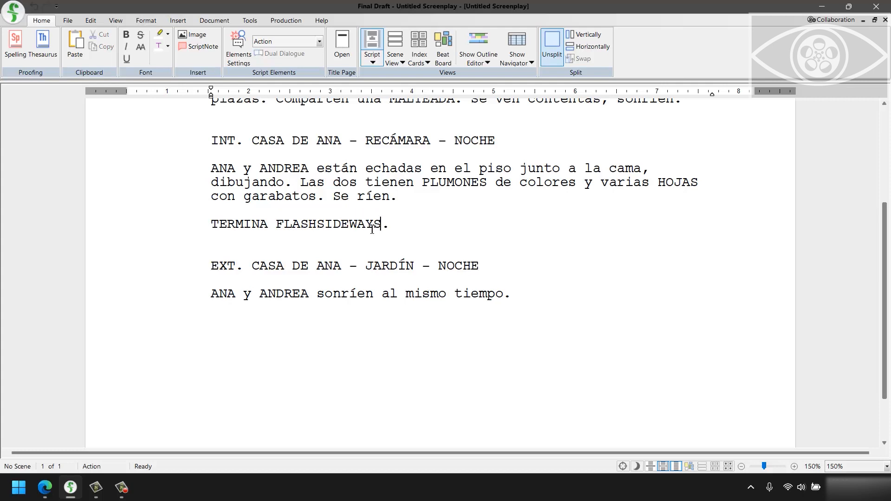
Replace FLASHSIDEWAYS with "SUEÑO" in both the INICIA and TERMINA lines.
{"action": "scroll", "coordinate": [440, 247], "scroll_direction": "up", "scroll_amount": 4}
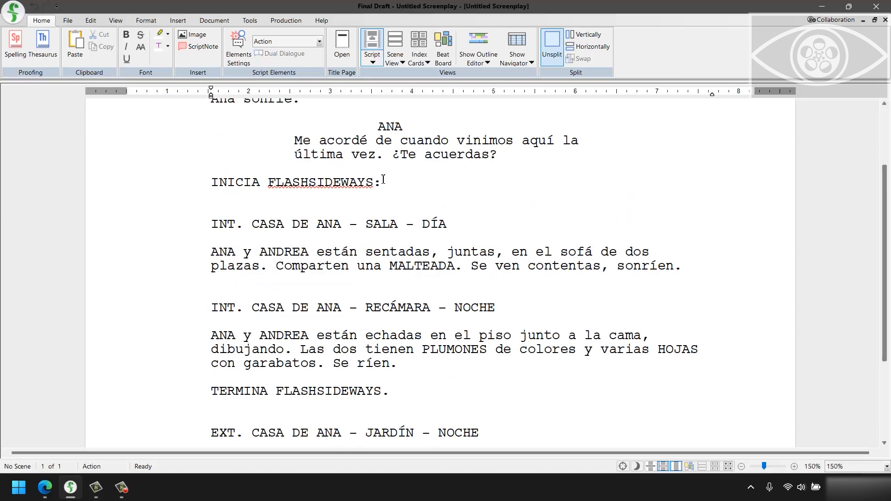
{"action": "scroll", "coordinate": [378, 181], "scroll_direction": "down", "scroll_amount": 1}
{"action": "left_click_drag", "start_coordinate": [375, 187], "coordinate": [294, 188]}
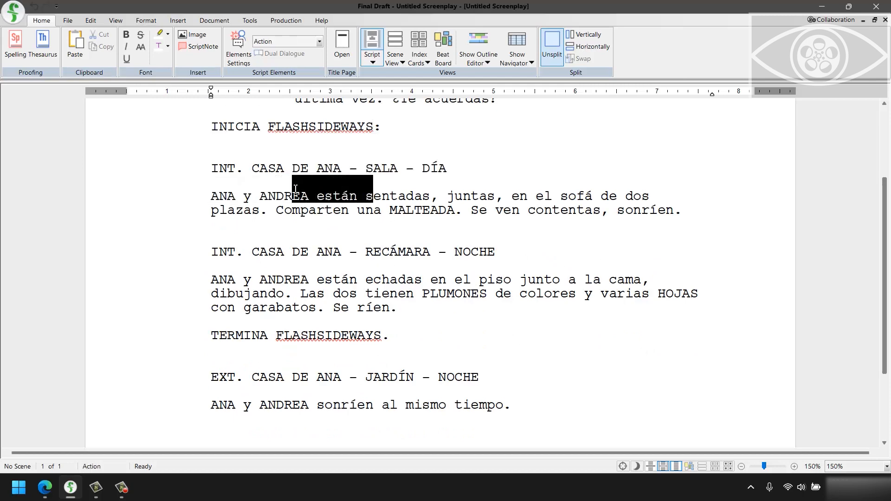
{"action": "left_click", "coordinate": [280, 125]}
{"action": "scroll", "coordinate": [280, 126], "scroll_direction": "down", "scroll_amount": 1}
{"action": "scroll", "coordinate": [280, 125], "scroll_direction": "up", "scroll_amount": 4}
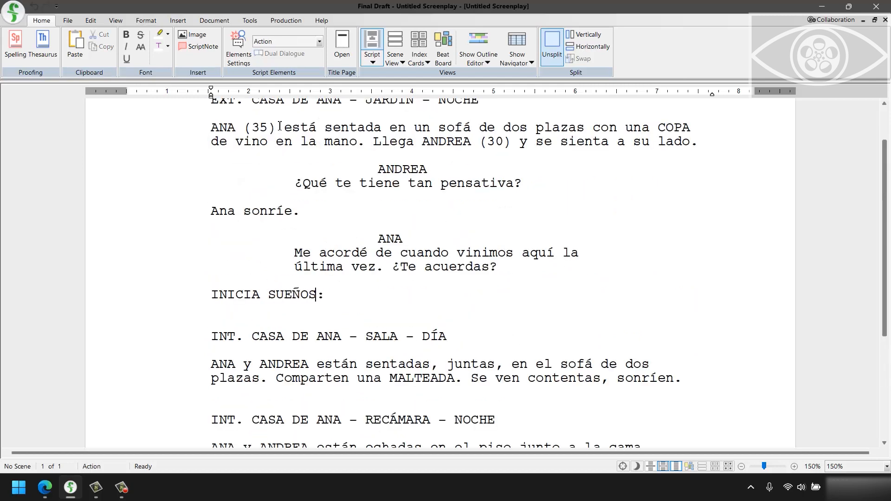
{"action": "scroll", "coordinate": [307, 142], "scroll_direction": "down", "scroll_amount": 2}
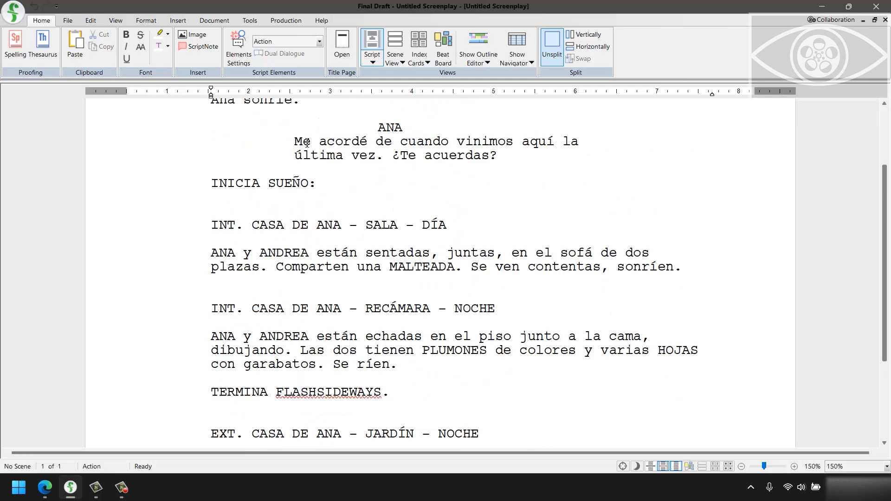
{"action": "double_click", "coordinate": [316, 393]}
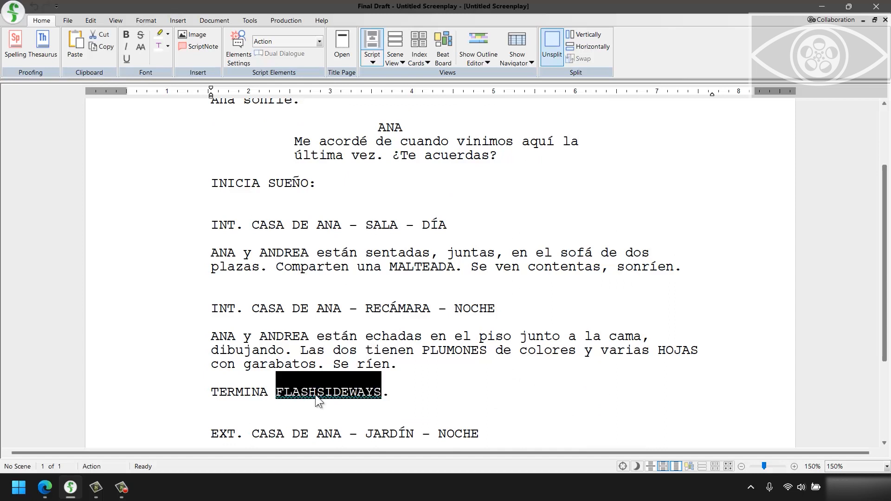
{"action": "type", "text": "SUEÑO"}
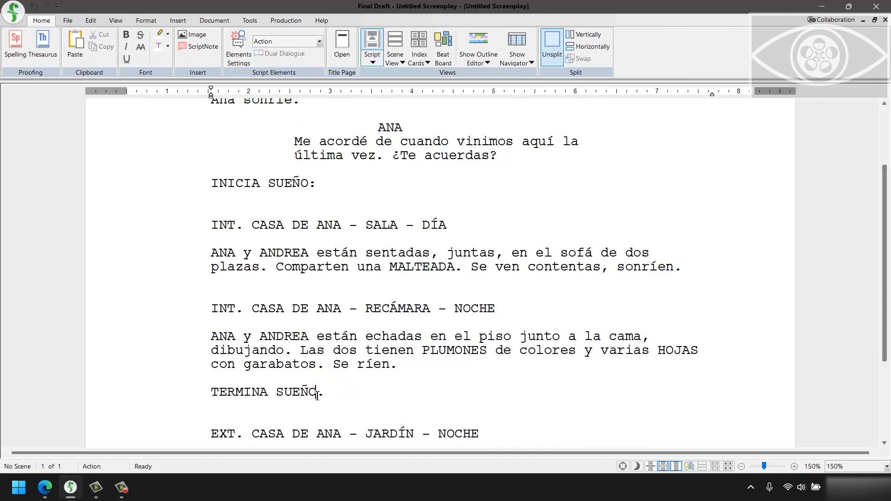
Replace SUEÑO with "FANTASÍA" in both the INICIA and TERMINA lines.
{"action": "double_click", "coordinate": [288, 183]}
{"action": "type", "text": "FANTASÍA"}
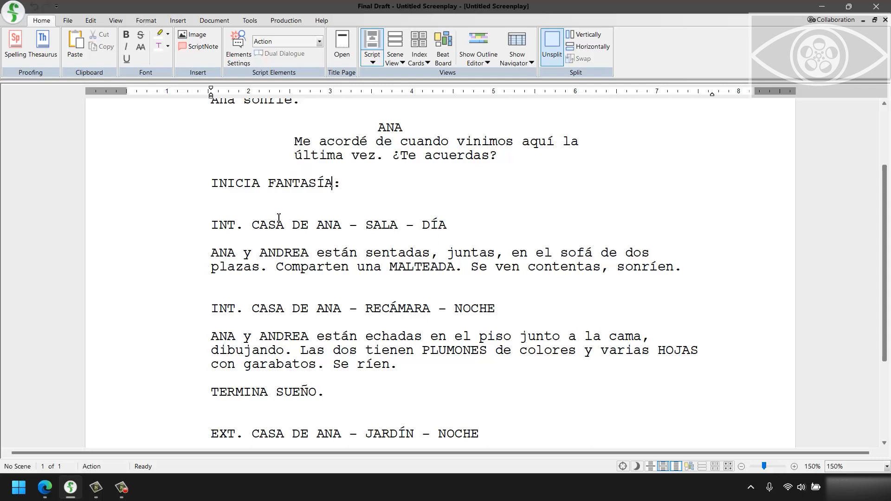
{"action": "double_click", "coordinate": [300, 393]}
{"action": "type", "text": "FANTASÍA"}
Replace FANTASÍA with "ALUCINACIÓN" in the opening INICIA line.
{"action": "double_click", "coordinate": [307, 183]}
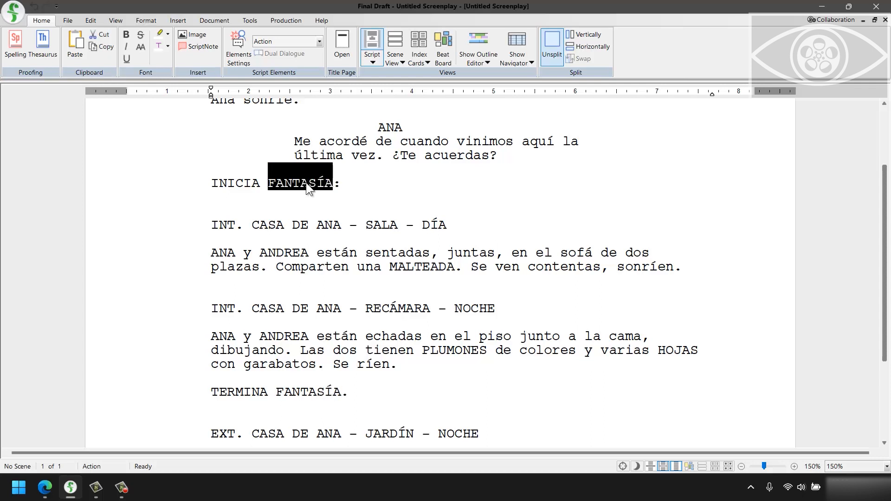
{"action": "type", "text": "ALUCINACI"}
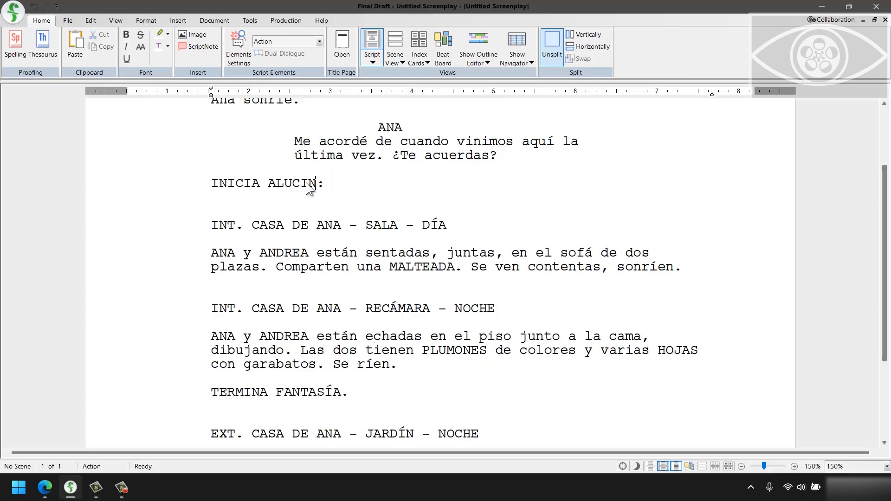
{"action": "type", "text": "ÓN"}
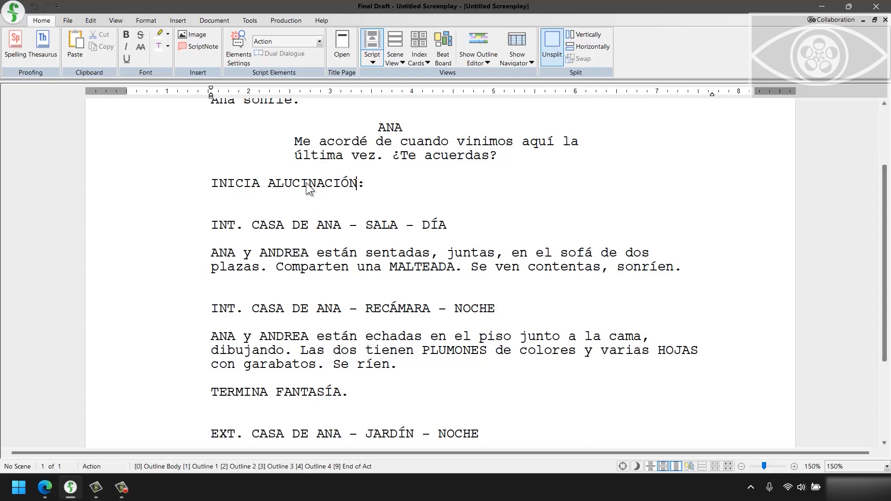
Copy the word ALUCINACIÓN from the opening line and replace FANTASÍA with it in the closing TERMINA line.
{"action": "double_click", "coordinate": [306, 182]}
{"action": "key", "text": "ctrl+c"}
{"action": "double_click", "coordinate": [304, 392]}
{"action": "key", "text": "ctrl+v"}
{"action": "left_click", "coordinate": [435, 391]}
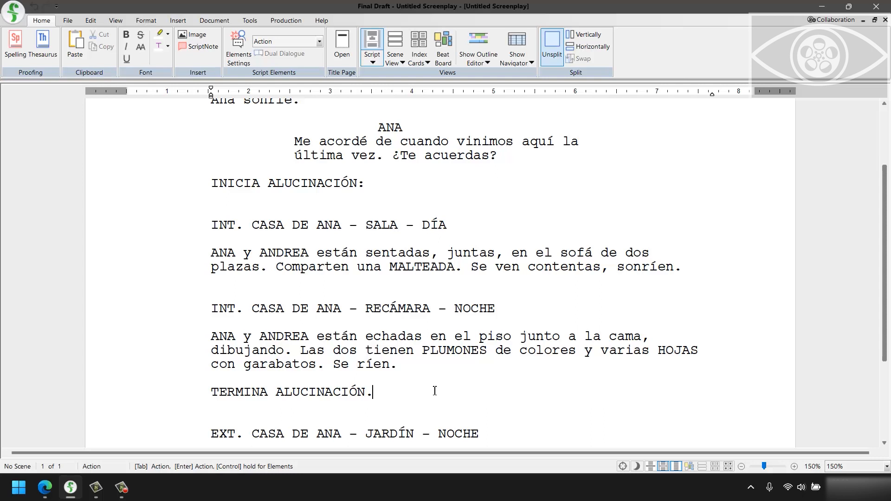
Replace ALUCINACIÓN with "FLASHBACK - 1925" in the opening INICIA line.
{"action": "left_click", "coordinate": [362, 184]}
{"action": "left_click_drag", "start_coordinate": [363, 185], "coordinate": [267, 184]}
{"action": "type", "text": "FLASHBACK"}
{"action": "type", "text": " - "}
{"action": "type", "text": "1925"}
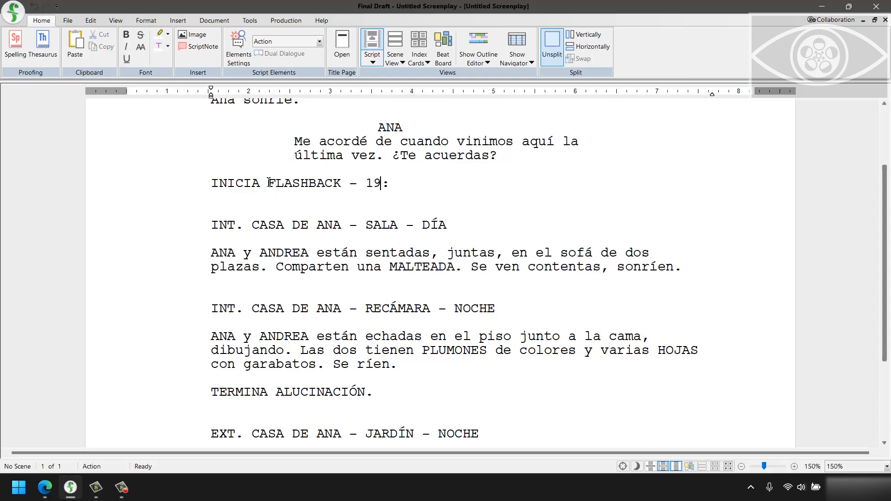
Copy FLASHBACK - 1925 from the opening line and replace ALUCINACIÓN with it in the closing TERMINA line.
{"action": "left_click_drag", "start_coordinate": [269, 182], "coordinate": [401, 200]}
{"action": "left_click_drag", "start_coordinate": [284, 392], "coordinate": [365, 394]}
{"action": "key", "text": "BackSpace"}
{"action": "key", "text": "BackSpace"}
{"action": "key", "text": "ctrl+v"}
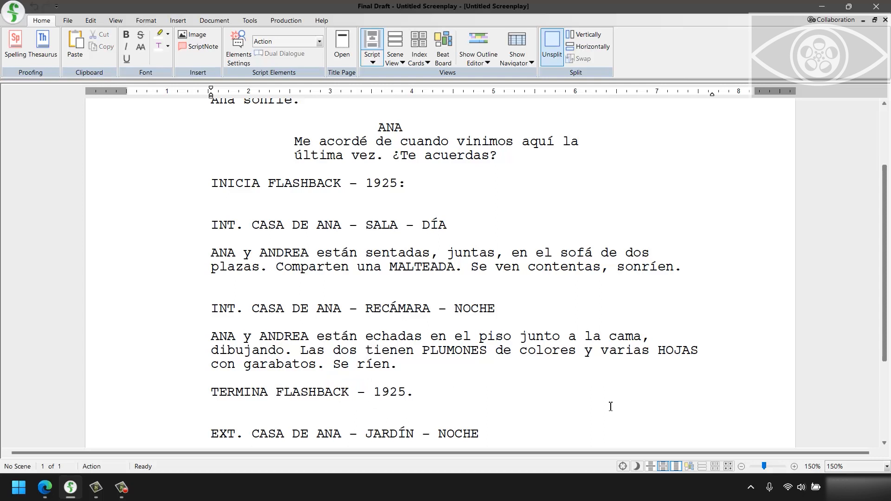
Replace the year 1925 with "DOS MESES ANTES" in both the TERMINA and INICIA FLASHBACK lines.
{"action": "key", "text": "ctrl+shift+Left"}
{"action": "type", "text": "DOS MESES A"}
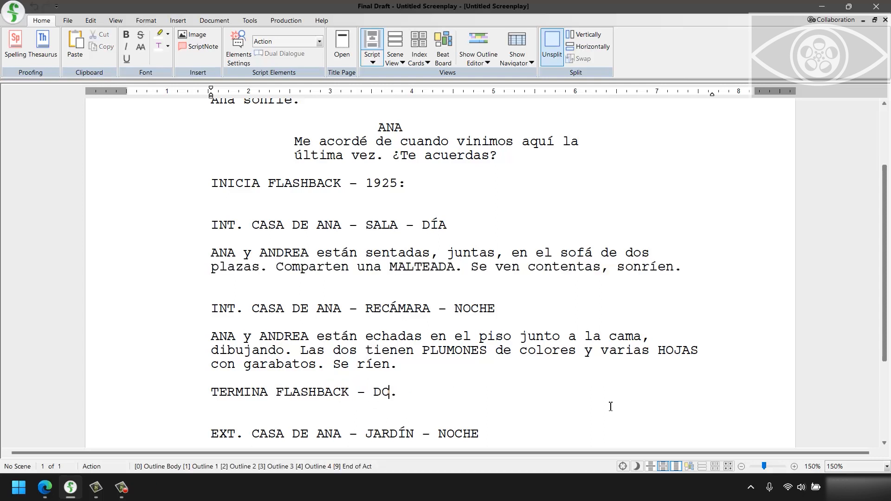
{"action": "type", "text": "NTES"}
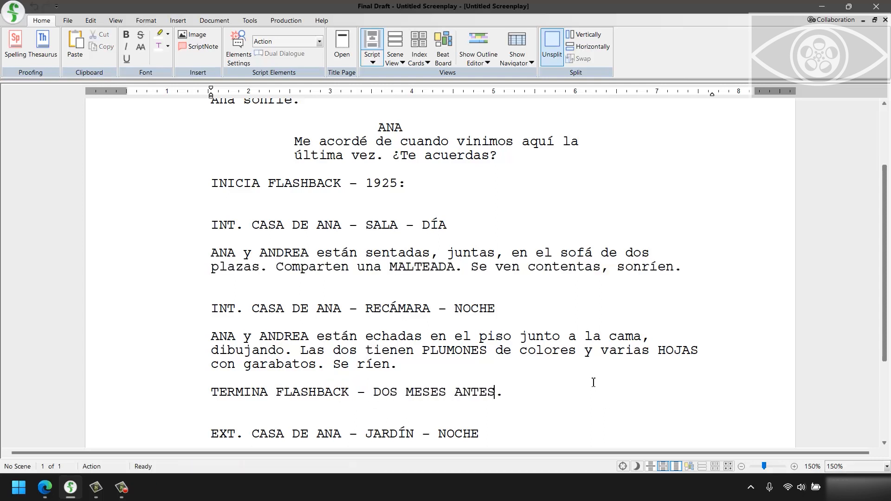
{"action": "left_click", "coordinate": [397, 187]}
{"action": "key", "text": "ctrl+shift+Left"}
{"action": "type", "text": "DOS MESE"}
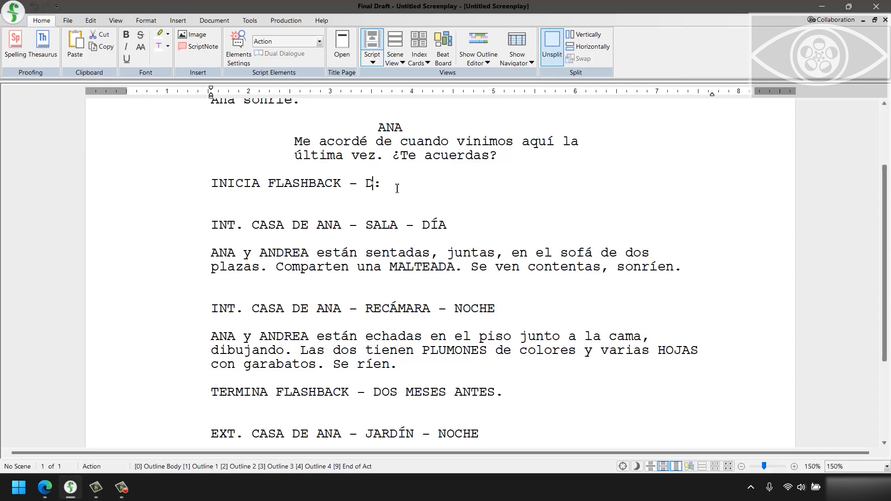
{"action": "type", "text": "S ANTES"}
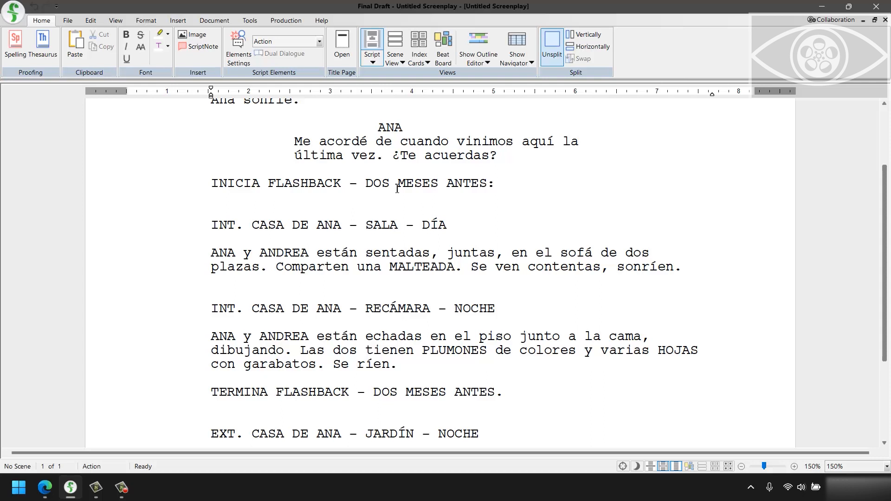
Delete the text of the opening INICIA FLASHBACK line.
{"action": "left_click", "coordinate": [486, 186]}
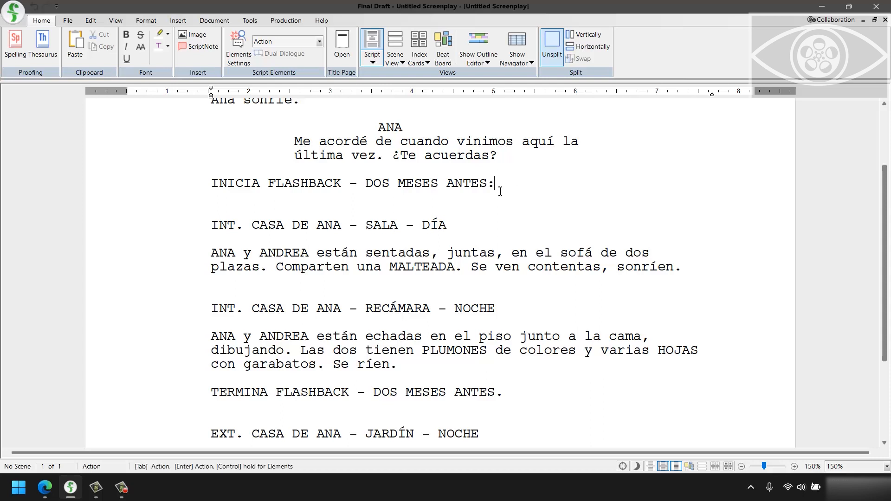
{"action": "key", "text": "shift+Home"}
{"action": "key", "text": "BackSpace"}
Delete the RECÁMARA scene together with the TERMINA FLASHBACK line, and remove the blank line above the SALA heading.
{"action": "key", "text": "Down"}
{"action": "key", "text": "Down"}
{"action": "key", "text": "Down"}
{"action": "key", "text": "Down"}
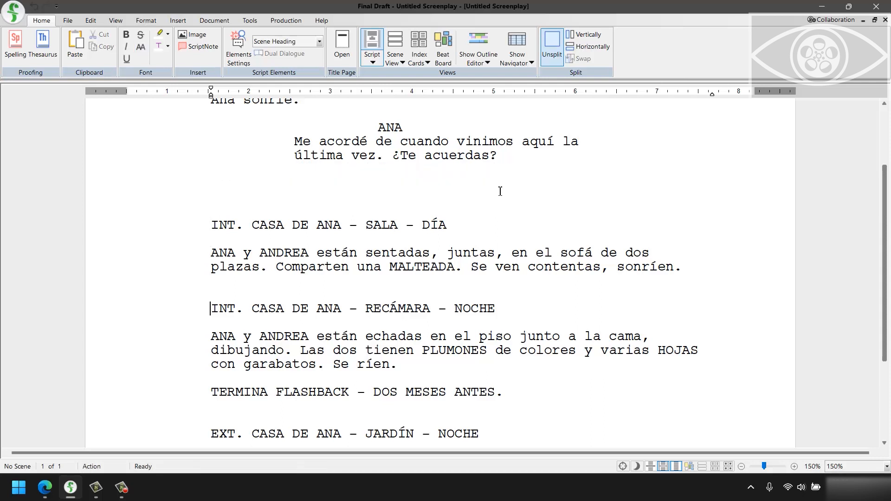
{"action": "key", "text": "shift+Down"}
{"action": "key", "text": "shift+Down"}
{"action": "key", "text": "shift+Down"}
{"action": "key", "text": "shift+Down"}
{"action": "key", "text": "shift+Down"}
{"action": "key", "text": "BackSpace"}
{"action": "key", "text": "Up"}
{"action": "key", "text": "Up"}
{"action": "key", "text": "Up"}
{"action": "key", "text": "Up"}
{"action": "key", "text": "BackSpace"}
Append "(FLASBACK - DOS MESES ANTES)" to the SALA scene heading.
{"action": "key", "text": "Down"}
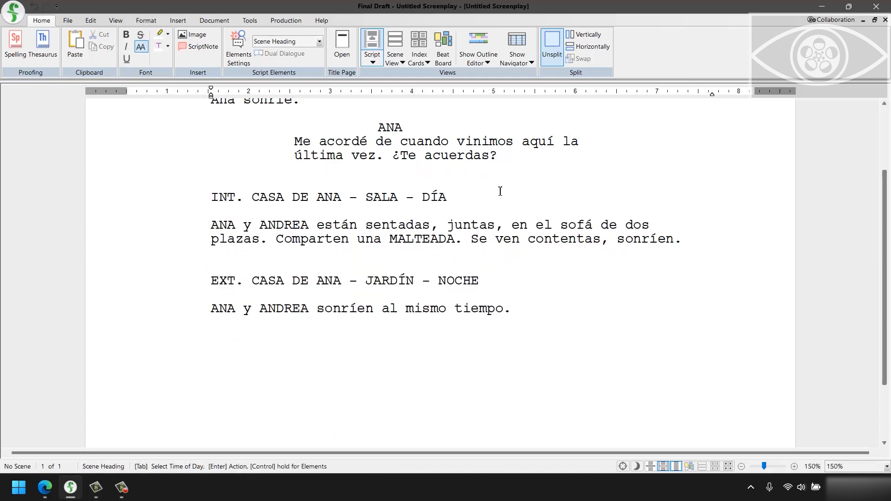
{"action": "type", "text": "(FLASBACK - DOS MESES ANTES)"}
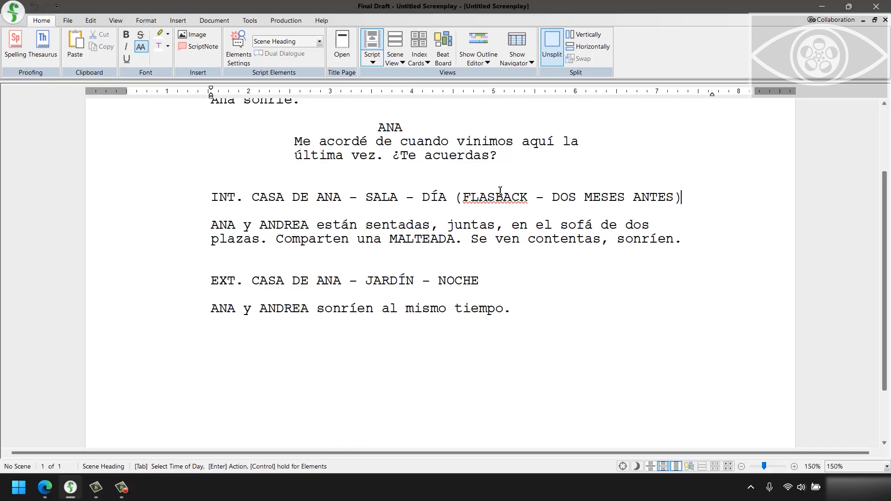
Remove the parenthetical flashback note from the end of the SALA scene heading.
{"action": "key", "text": "ctrl+shift+Left"}
{"action": "key", "text": "ctrl+shift+Left"}
{"action": "key", "text": "ctrl+shift+Left"}
{"action": "key", "text": "ctrl+shift+Left"}
{"action": "key", "text": "ctrl+shift+Left"}
{"action": "key", "text": "ctrl+shift+Left"}
{"action": "key", "text": "ctrl+shift+Left"}
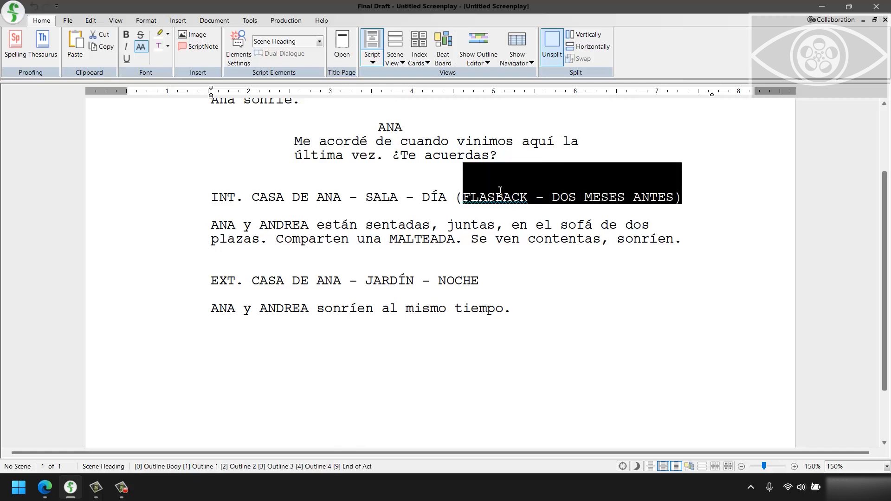
{"action": "key", "text": "BackSpace"}
{"action": "key", "text": "Escape"}
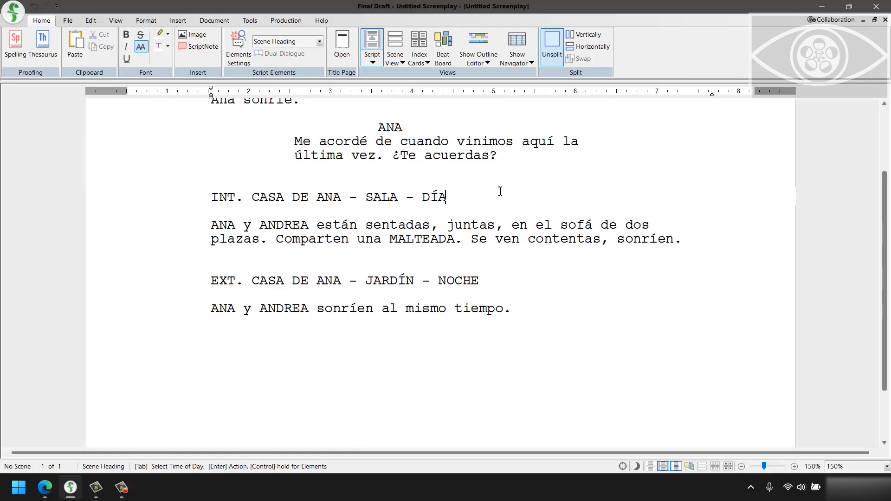
Append "(2023)" to the first JARDÍN scene heading below FADE IN.
{"action": "scroll", "coordinate": [377, 189], "scroll_direction": "up", "scroll_amount": 3}
{"action": "scroll", "coordinate": [377, 189], "scroll_direction": "up", "scroll_amount": 3}
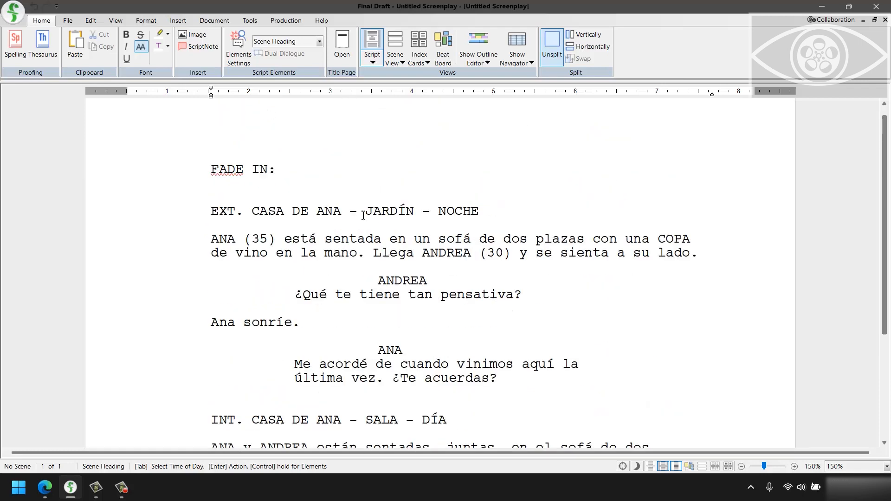
{"action": "left_click", "coordinate": [480, 211]}
{"action": "type", "text": "("}
{"action": "type", "text": "2023)"}
Append "(FLASBACK - 2020)" to the SALA scene heading.
{"action": "key", "text": "Down"}
{"action": "key", "text": "Down"}
{"action": "key", "text": "Down"}
{"action": "key", "text": "Down"}
{"action": "key", "text": "Down"}
{"action": "key", "text": "Down"}
{"action": "key", "text": "Down"}
{"action": "key", "text": "Down"}
{"action": "key", "text": "Down"}
{"action": "scroll", "coordinate": [484, 237], "scroll_direction": "down", "scroll_amount": 3}
{"action": "key", "text": "End"}
{"action": "type", "text": "F"}
{"action": "key", "text": "BackSpace"}
{"action": "type", "text": "(GLAS"}
{"action": "key", "text": "BackSpace"}
{"action": "key", "text": "BackSpace"}
{"action": "key", "text": "BackSpace"}
{"action": "key", "text": "BackSpace"}
{"action": "type", "text": "FLASBACK - 2020)"}
Append "(2023)" to the last JARDÍN heading and correct FLASBACK to "FLASHBACK" in the SALA heading.
{"action": "key", "text": "Down"}
{"action": "key", "text": "Down"}
{"action": "key", "text": "Down"}
{"action": "type", "text": "("}
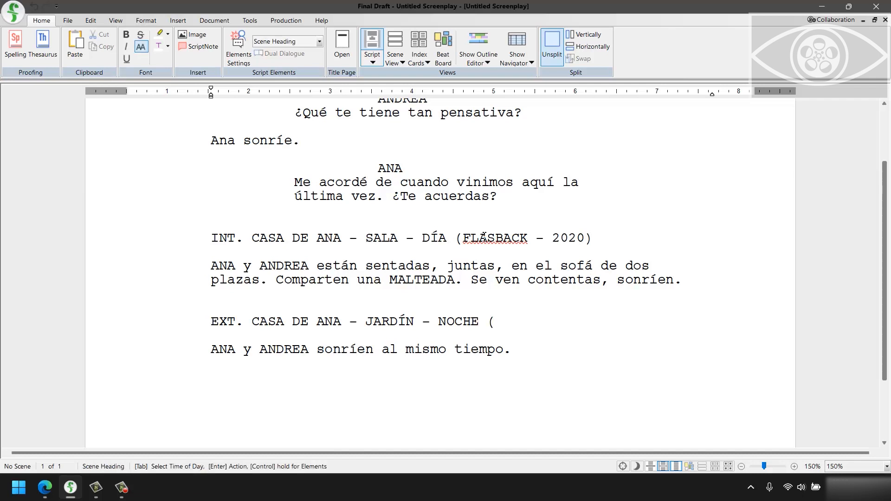
{"action": "type", "text": "2023"}
{"action": "key", "text": "shift+Left"}
{"action": "type", "text": "023)"}
{"action": "left_click", "coordinate": [497, 238]}
{"action": "type", "text": "H"}
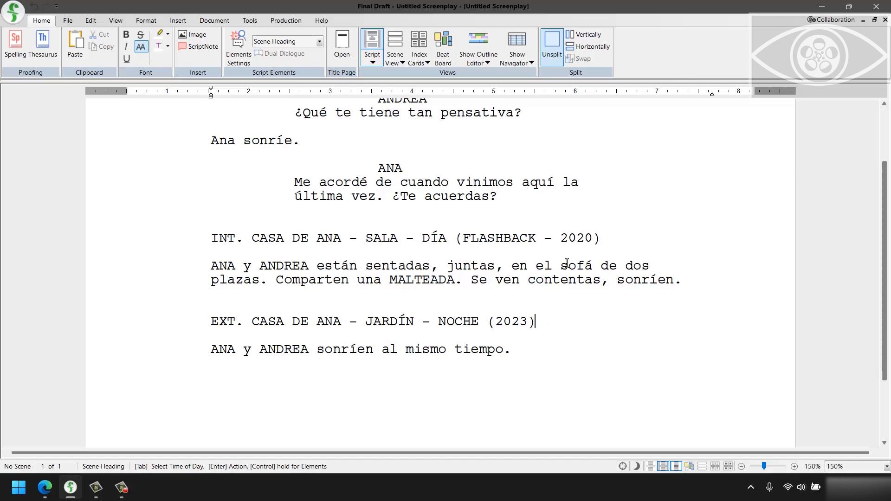
{"action": "scroll", "coordinate": [830, 315], "scroll_direction": "up", "scroll_amount": 2}
{"action": "scroll", "coordinate": [816, 355], "scroll_direction": "down", "scroll_amount": 1}
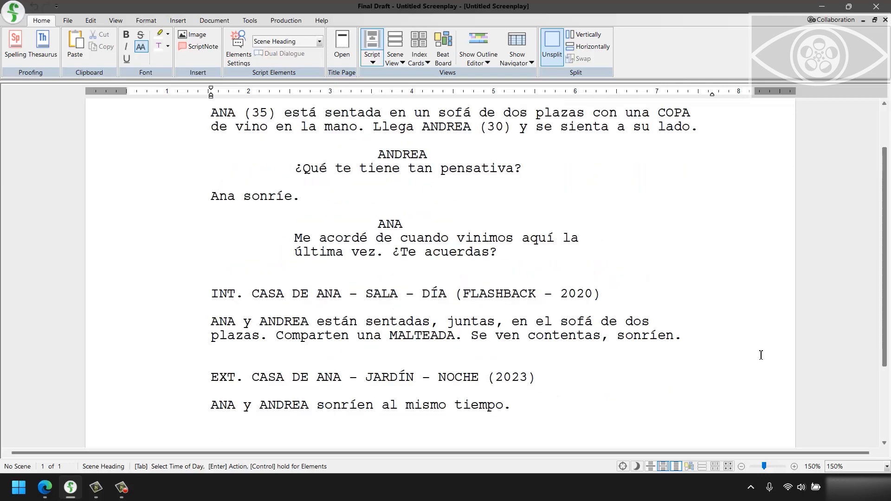
{"action": "double_click", "coordinate": [547, 409]}
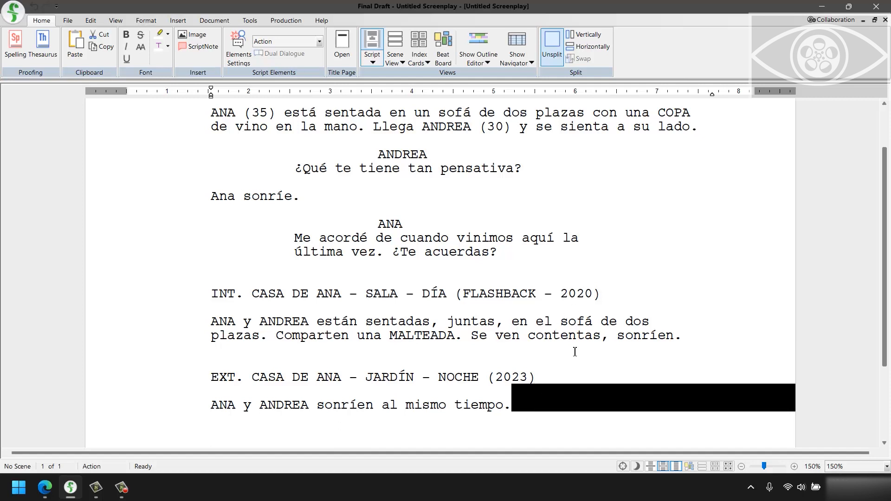
{"action": "left_click", "coordinate": [541, 377]}
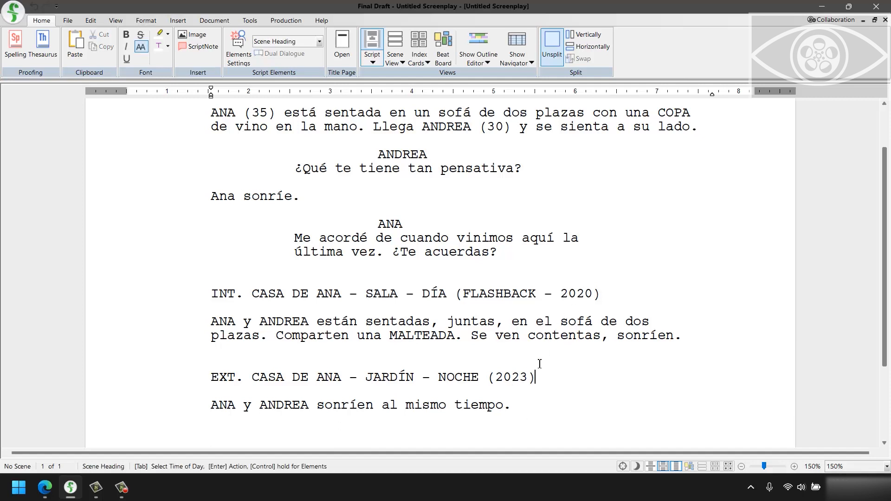
{"action": "left_click", "coordinate": [531, 404]}
{"action": "key", "text": "Up"}
{"action": "key", "text": "Up"}
{"action": "key", "text": "Left"}
{"action": "key", "text": "Left"}
{"action": "key", "text": "Left"}
{"action": "key", "text": "Left"}
{"action": "key", "text": "Left"}
{"action": "key", "text": "Left"}
{"action": "key", "text": "Left"}
{"action": "key", "text": "Left"}
{"action": "key", "text": "Left"}
{"action": "key", "text": "Left"}
{"action": "key", "text": "Left"}
{"action": "key", "text": "Left"}
{"action": "key", "text": "Left"}
{"action": "key", "text": "Left"}
{"action": "key", "text": "Left"}
{"action": "key", "text": "Left"}
{"action": "key", "text": "Left"}
{"action": "key", "text": "Left"}
{"action": "key", "text": "Left"}
{"action": "key", "text": "Left"}
{"action": "key", "text": "Up"}
{"action": "key", "text": "Up"}
{"action": "key", "text": "Home"}
{"action": "key", "text": "Up"}
{"action": "key", "text": "End"}
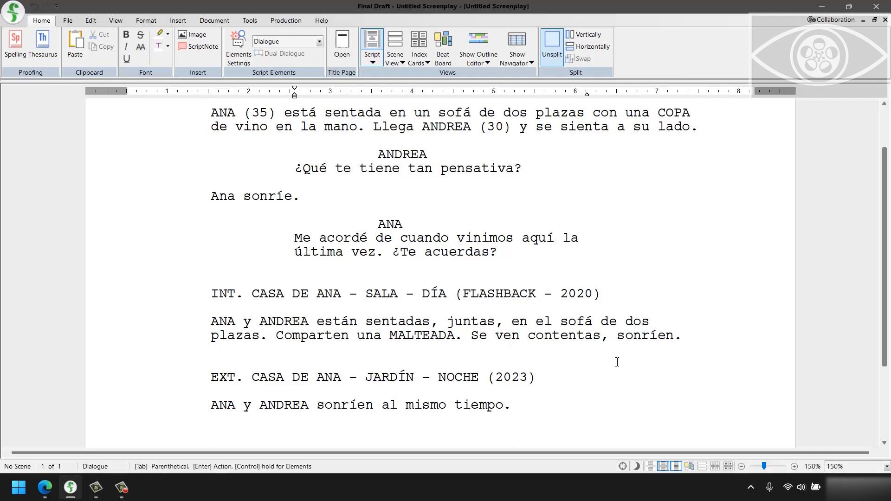
Add the line "AL PASADO (2020):" between Ana's last dialogue and the SALA scene heading.
{"action": "key", "text": "Return"}
{"action": "type", "text": "A"}
{"action": "key", "text": "BackSpace"}
{"action": "type", "text": "AL PASADO (202"}
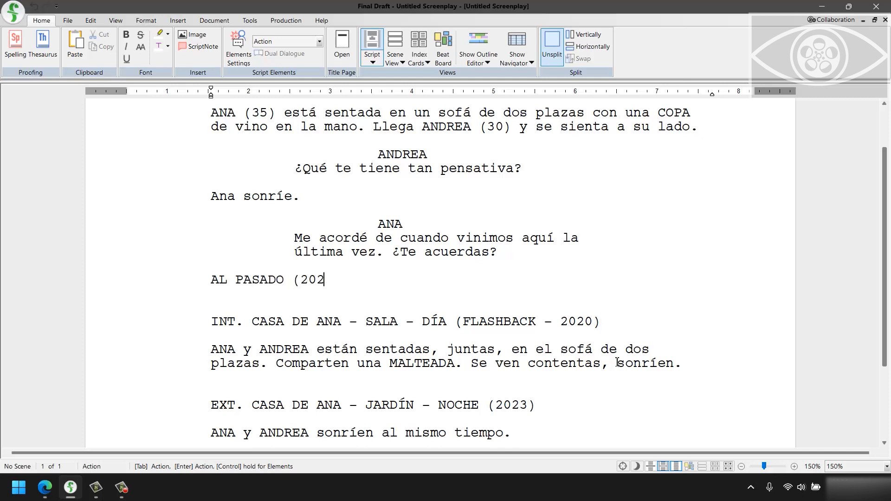
{"action": "type", "text": "0)"}
{"action": "key", "text": "BackSpace"}
{"action": "key", "text": "BackSpace"}
{"action": "key", "text": "BackSpace"}
{"action": "type", "text": "20)"}
Add the line "AL PRESENTE (2023):" after the SALA scene's action paragraph.
{"action": "key", "text": "Down"}
{"action": "key", "text": "Down"}
{"action": "key", "text": "Down"}
{"action": "key", "text": "Down"}
{"action": "key", "text": "Up"}
{"action": "key", "text": "End"}
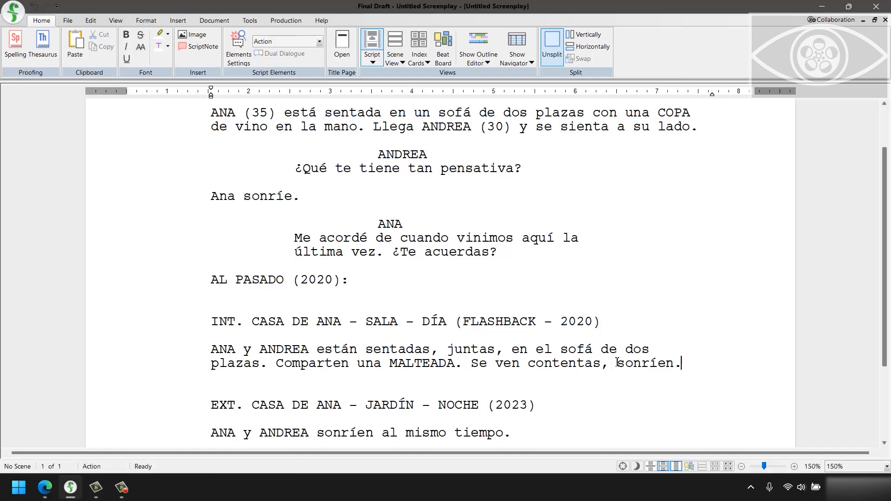
{"action": "key", "text": "Return"}
{"action": "type", "text": "AL PRESENTE:"}
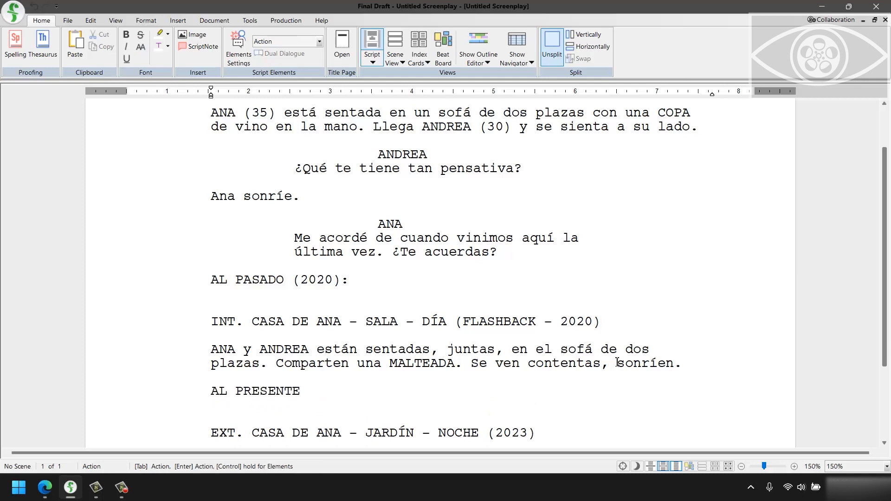
{"action": "key", "text": "BackSpace"}
{"action": "key", "text": "BackSpace"}
{"action": "key", "text": "BackSpace"}
{"action": "type", "text": "(2023"}
{"action": "key", "text": "shift+End"}
{"action": "key", "text": "shift+Down"}
{"action": "key", "text": "Left"}
{"action": "key", "text": "Down"}
{"action": "key", "text": "Up"}
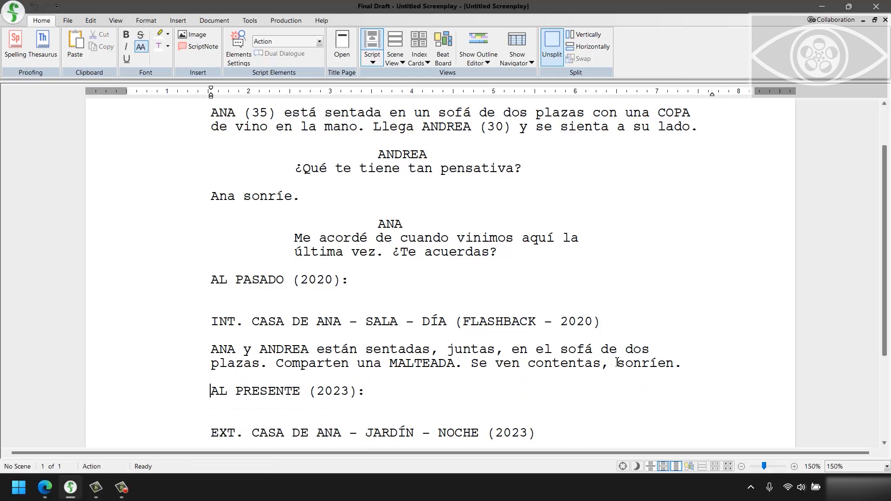
Add the line "AL PASADO (2020)" below the last JARDÍN scene's action.
{"action": "key", "text": "Down"}
{"action": "key", "text": "Down"}
{"action": "key", "text": "Up"}
{"action": "key", "text": "Down"}
{"action": "key", "text": "End"}
{"action": "key", "text": "Return"}
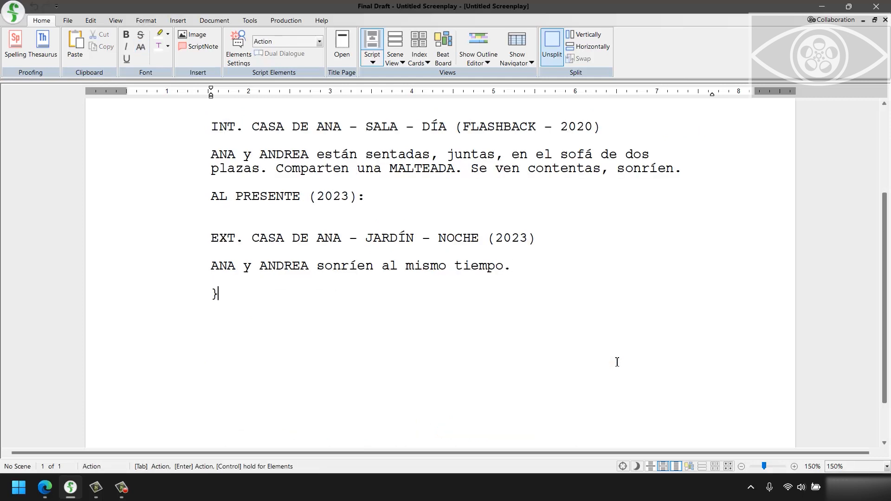
{"action": "type", "text": "AL P"}
{"action": "type", "text": "ASADAC"}
{"action": "type", "text": " (202"}
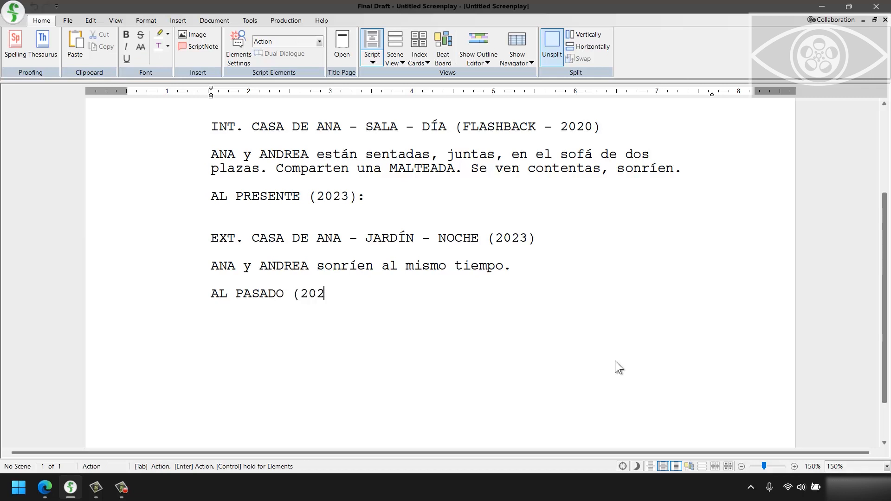
{"action": "key", "text": "Return"}
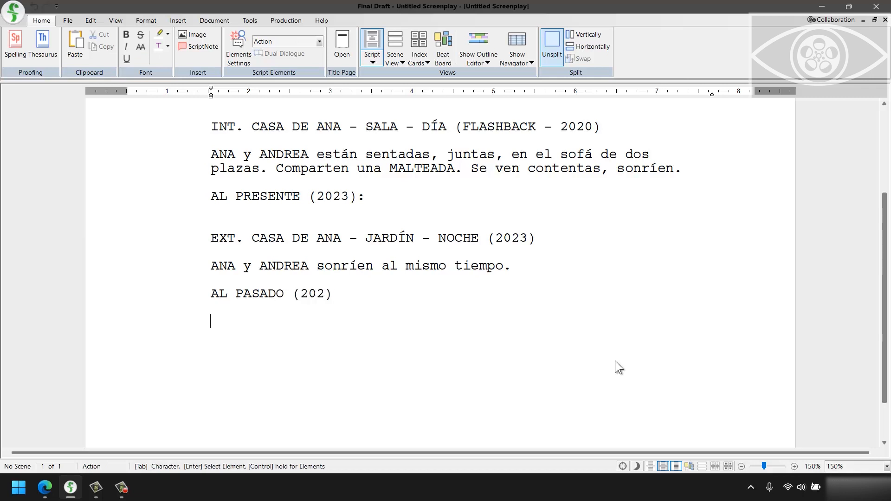
{"action": "type", "text": "0"}
Insert a new scene heading reading "INT. CASA DE JUAN - SALA - DÍA" below the second AL PASADO line.
{"action": "key", "text": "Return"}
{"action": "key", "text": "Return"}
{"action": "key", "text": "Return"}
{"action": "type", "text": "INT. "}
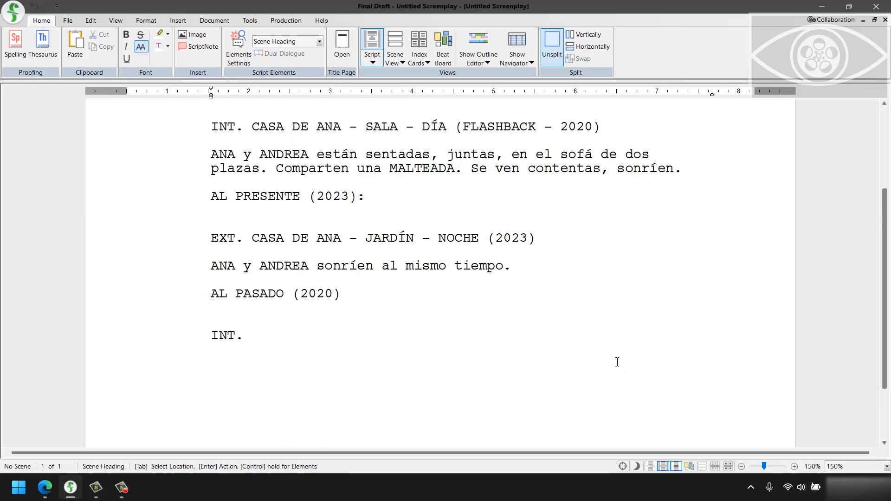
{"action": "type", "text": "CASA"}
{"action": "key", "text": "Return"}
{"action": "type", "text": "- SALA - DÍA"}
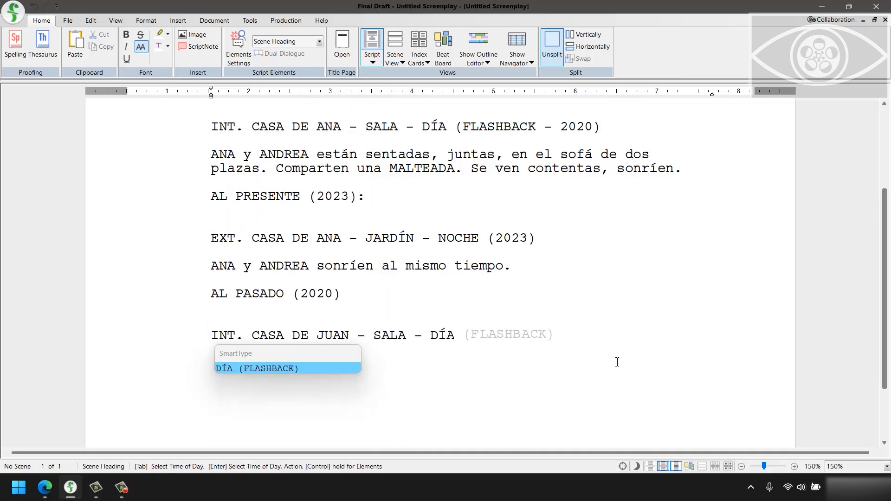
Clear the suggested "(FLASHBACK)" suffix from the CASA DE JUAN heading and add a paragraph of placeholder action text below it.
{"action": "key", "text": "Tab"}
{"action": "key", "text": "ctrl+shift+Left"}
{"action": "key", "text": "ctrl+shift+Left"}
{"action": "key", "text": "BackSpace"}
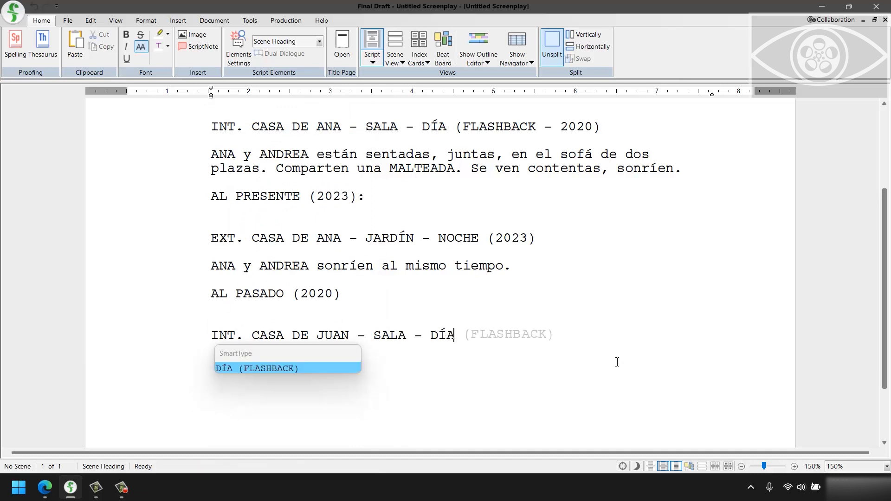
{"action": "key", "text": "BackSpace"}
{"action": "type", "text": "A"}
{"action": "key", "text": "Return"}
{"action": "key", "text": "BackSpace"}
{"action": "key", "text": "ctrl+shift+Left"}
{"action": "key", "text": "ctrl+shift+Left"}
{"action": "key", "text": "BackSpace"}
{"action": "key", "text": "Escape"}
{"action": "key", "text": "BackSpace"}
{"action": "key", "text": "Return"}
{"action": "type", "text": "Dsdopskad saopdk saopkdopask dopa kopdk saopdkopas kdopaskdop kas"}
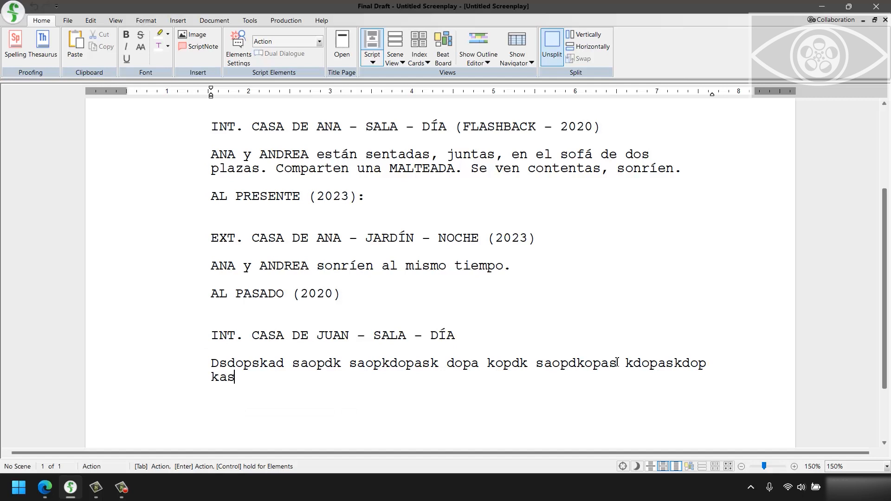
Add the line "AL PRESENTE (2023):" below the placeholder action paragraph.
{"action": "key", "text": "Return"}
{"action": "key", "text": "Return"}
{"action": "key", "text": "Escape"}
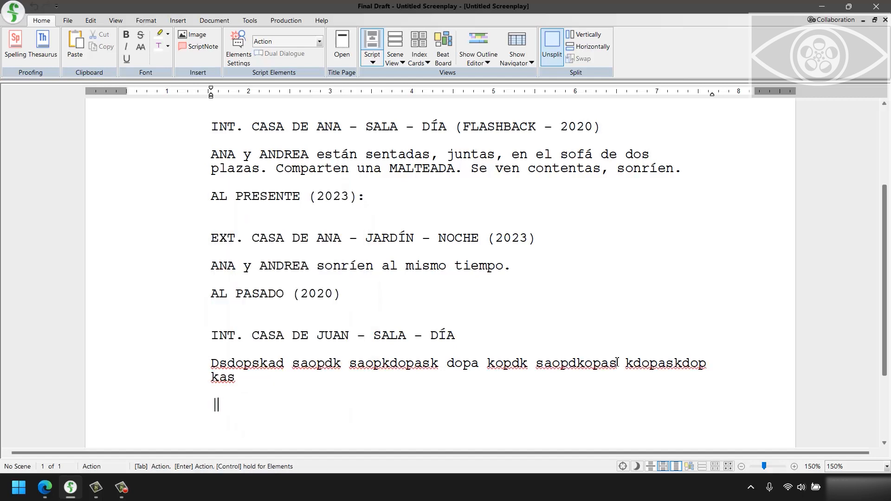
{"action": "type", "text": "AL PRESENTE (2002"}
{"action": "key", "text": "BackSpace"}
{"action": "key", "text": "BackSpace"}
{"action": "key", "text": "BackSpace"}
{"action": "type", "text": "023"}
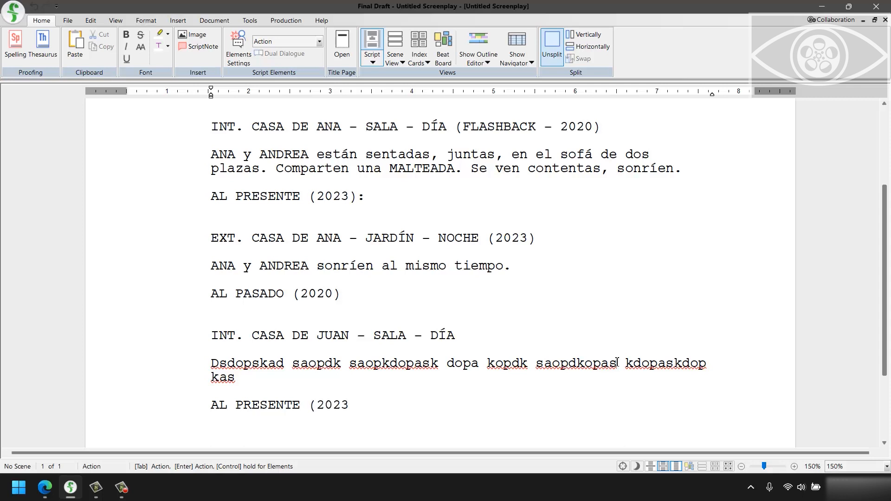
{"action": "type", "text": "):"}
Start another scene heading reading "INT. CASA DE JUAN" at the end of the script.
{"action": "key", "text": "Return"}
{"action": "key", "text": "Return"}
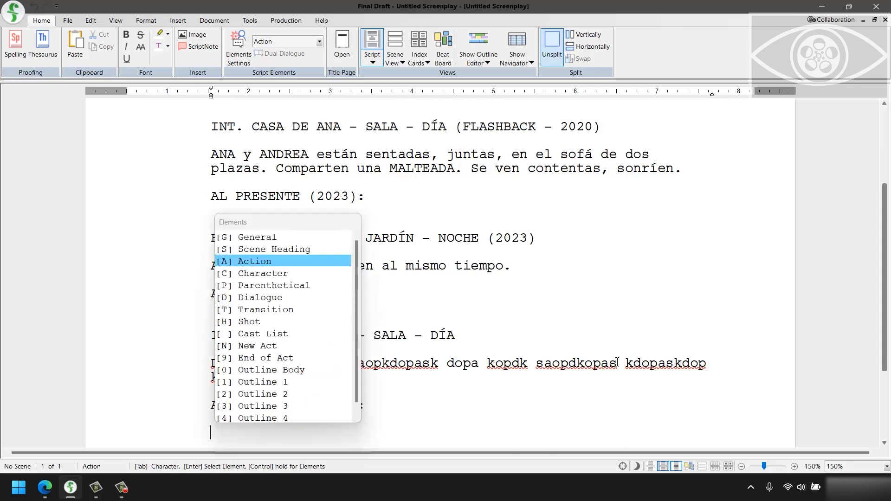
{"action": "type", "text": "sINT. CASA DE JUAN"}
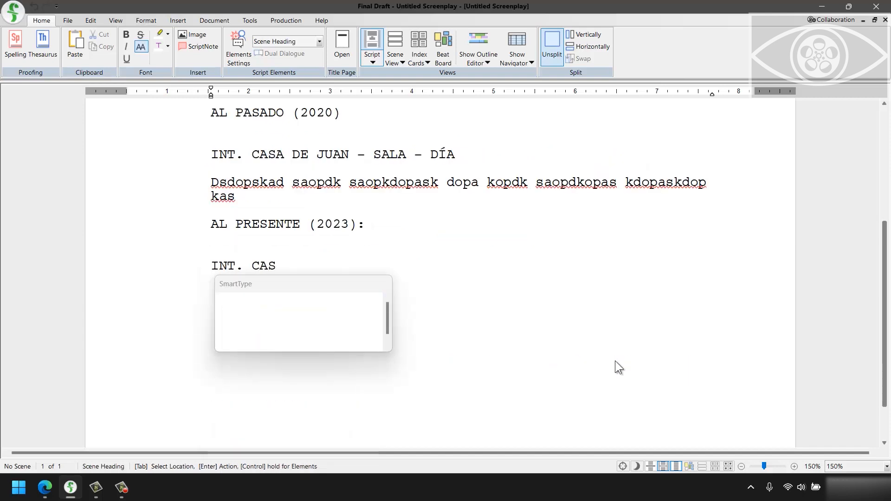
Add a colon to the second AL PASADO line and remove its "(2020)" year.
{"action": "scroll", "coordinate": [614, 360], "scroll_direction": "up", "scroll_amount": 2}
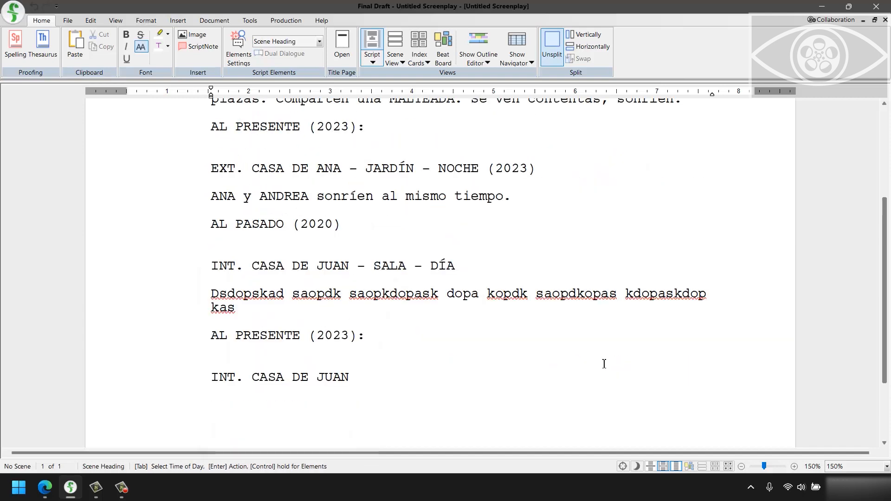
{"action": "left_click", "coordinate": [349, 227]}
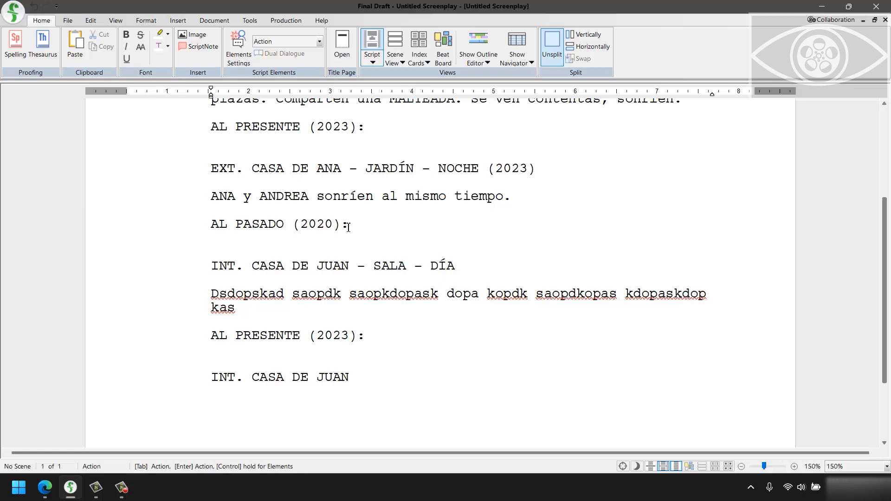
{"action": "left_click", "coordinate": [340, 225]}
{"action": "key", "text": "BackSpace"}
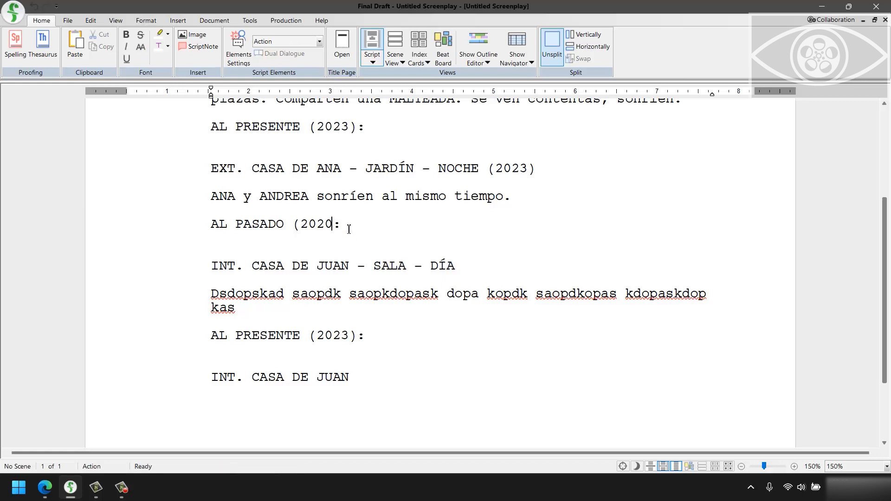
{"action": "key", "text": "BackSpace"}
{"action": "key", "text": "BackSpace"}
{"action": "key", "text": "BackSpace"}
Remove "(2023)" from the AL PRESENTE line below the placeholder paragraph.
{"action": "left_click", "coordinate": [356, 337]}
{"action": "key", "text": "BackSpace"}
{"action": "key", "text": "BackSpace"}
{"action": "key", "text": "BackSpace"}
{"action": "key", "text": "BackSpace"}
{"action": "key", "text": "BackSpace"}
{"action": "key", "text": "BackSpace"}
{"action": "key", "text": "BackSpace"}
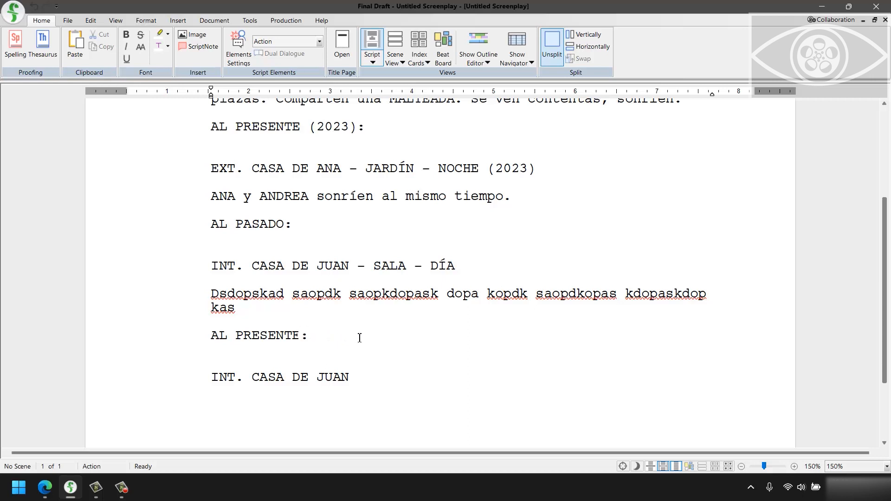
Remove "(2023)" from the AL PRESENTE line above the last JARDÍN scene heading.
{"action": "scroll", "coordinate": [360, 337], "scroll_direction": "up", "scroll_amount": 1}
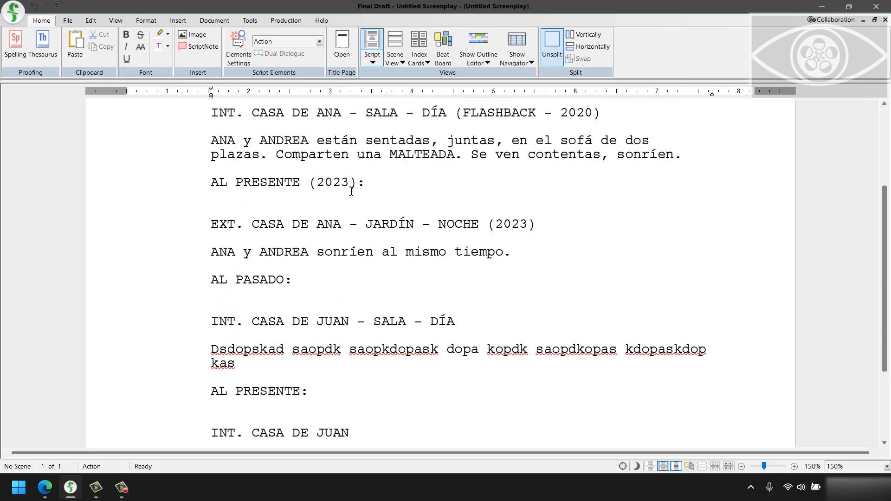
{"action": "key", "text": "BackSpace"}
{"action": "key", "text": "BackSpace"}
{"action": "key", "text": "BackSpace"}
{"action": "key", "text": "BackSpace"}
{"action": "key", "text": "BackSpace"}
{"action": "key", "text": "BackSpace"}
{"action": "key", "text": "BackSpace"}
Change the first "AL PRESENTE:" line to read "A LA FANTASÍA:".
{"action": "triple_click", "coordinate": [377, 193]}
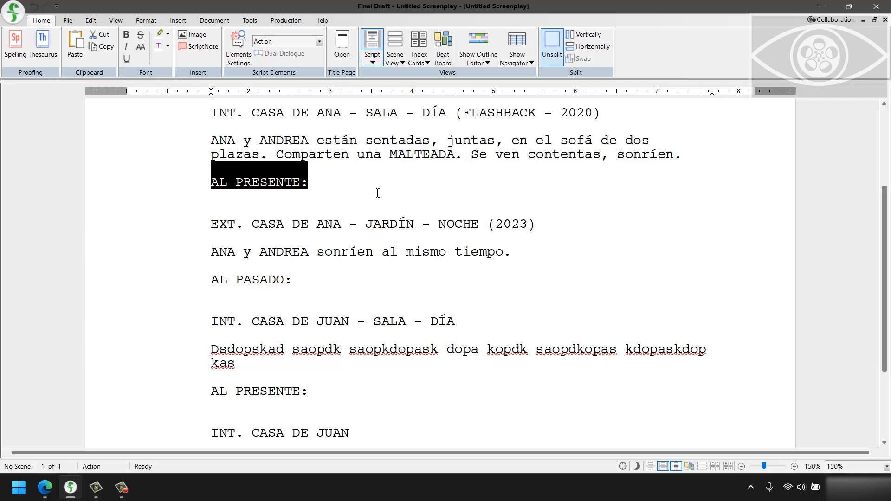
{"action": "key", "text": "Left"}
{"action": "key", "text": "ctrl+Right"}
{"action": "key", "text": "ctrl+shift+Right"}
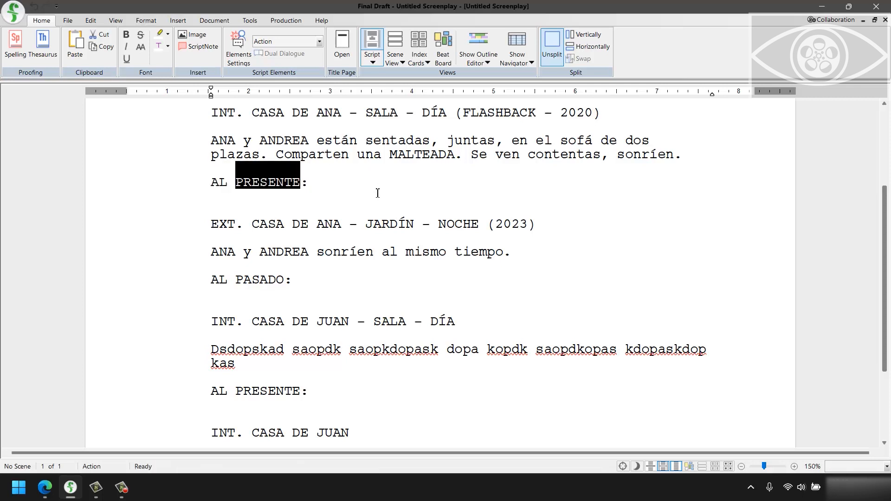
{"action": "key", "text": "ctrl+shift+Left"}
{"action": "key", "text": "ctrl+shift+Left"}
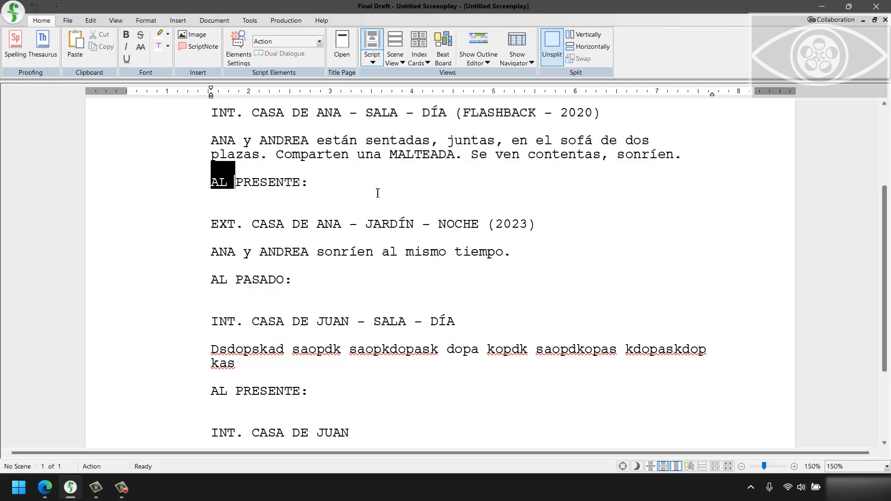
{"action": "key", "text": "Left"}
{"action": "key", "text": "ctrl+shift+Right"}
{"action": "key", "text": "ctrl+shift+Right"}
{"action": "key", "text": "Right"}
{"action": "key", "text": "Left"}
{"action": "key", "text": "Left"}
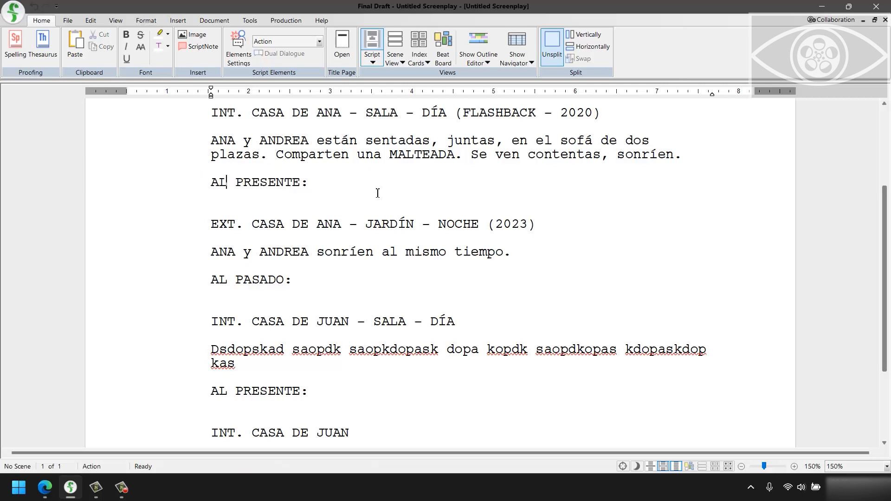
{"action": "type", "text": "A"}
{"action": "key", "text": "ctrl+shift+Right"}
{"action": "key", "text": "ctrl+shift+Right"}
{"action": "key", "text": "ctrl+Left"}
{"action": "key", "text": "ctrl+Right"}
{"action": "key", "text": "ctrl+shift+Right"}
{"action": "type", "text": "FANTASÍA"}
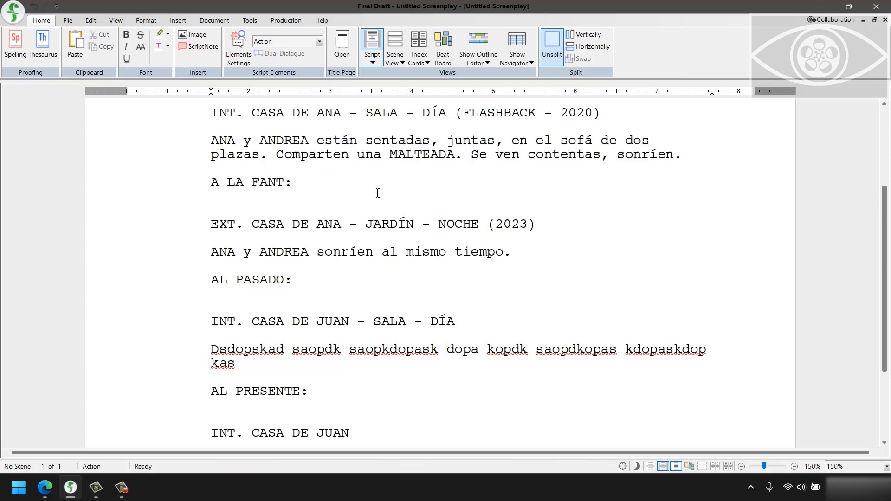
Replace the "AL PASADO:" line before the CASA DE JUAN scene with "A LA REALIDAD:".
{"action": "key", "text": "Down"}
{"action": "key", "text": "Down"}
{"action": "key", "text": "Down"}
{"action": "key", "text": "Down"}
{"action": "key", "text": "Up"}
{"action": "key", "text": "Left"}
{"action": "key", "text": "ctrl+shift+Left"}
{"action": "key", "text": "ctrl+shift+Left"}
{"action": "type", "text": "A LA "}
{"action": "type", "text": "REALIDAD"}
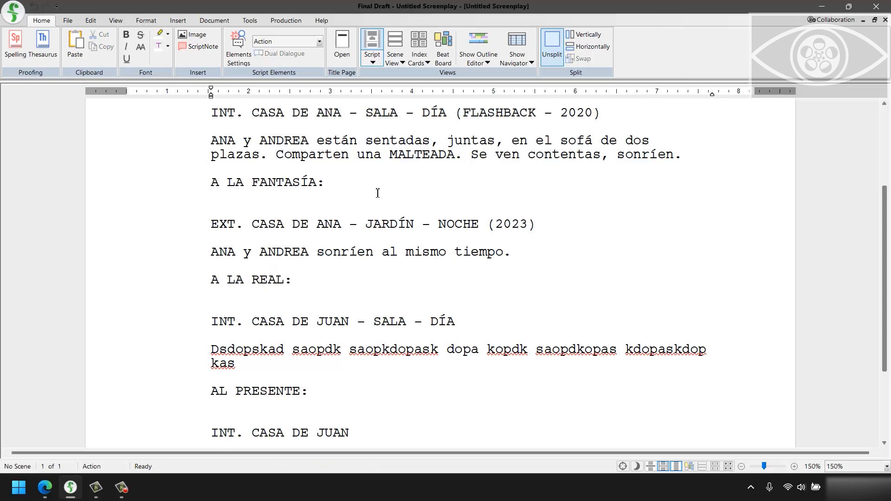
Replace the remaining "AL PRESENTE:" line below the placeholder paragraph with "A LA FANTASÍA:".
{"action": "key", "text": "Down"}
{"action": "key", "text": "Down"}
{"action": "key", "text": "Down"}
{"action": "key", "text": "Down"}
{"action": "key", "text": "ctrl+Left"}
{"action": "key", "text": "ctrl+Right"}
{"action": "key", "text": "ctrl+shift+Left"}
{"action": "key", "text": "ctrl+shift+Left"}
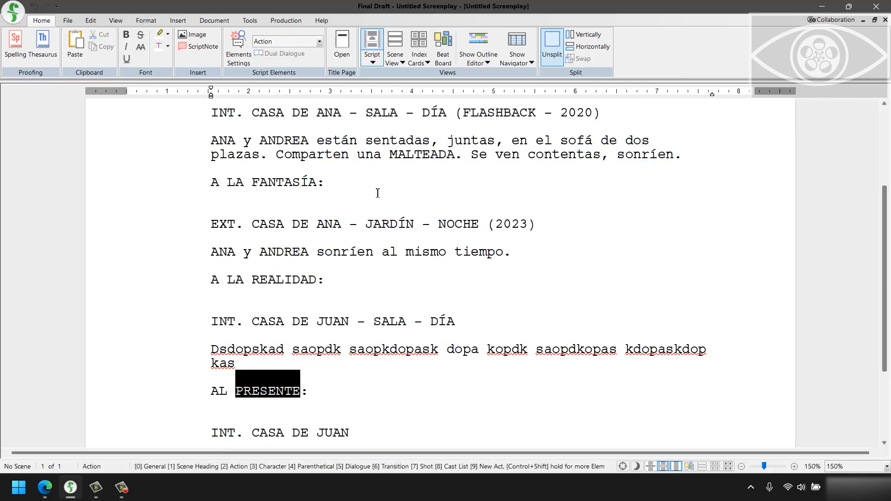
{"action": "type", "text": "A LA FANT"}
{"action": "type", "text": "ASÍA"}
{"action": "key", "text": "BackSpace"}
{"action": "key", "text": "BackSpace"}
{"action": "type", "text": "ÍA"}
{"action": "key", "text": "Down"}
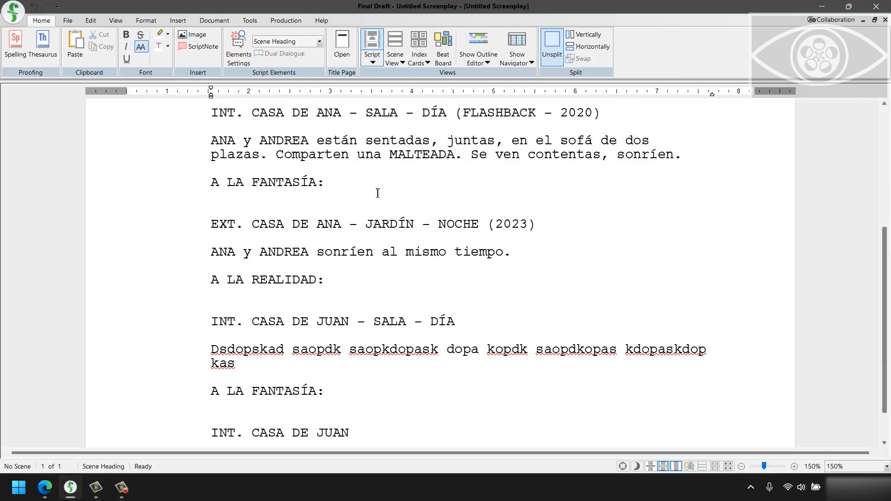
Delete everything after the SALA scene's action, from the first "A LA FANTASÍA:" line to the end of the script.
{"action": "key", "text": "Down"}
{"action": "key", "text": "Up"}
{"action": "key", "text": "Up"}
{"action": "key", "text": "Down"}
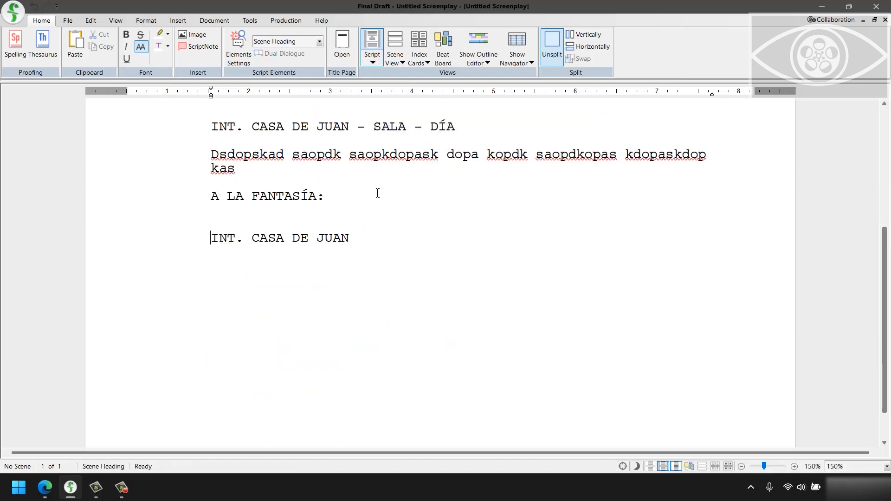
{"action": "scroll", "coordinate": [379, 193], "scroll_direction": "up", "scroll_amount": 10}
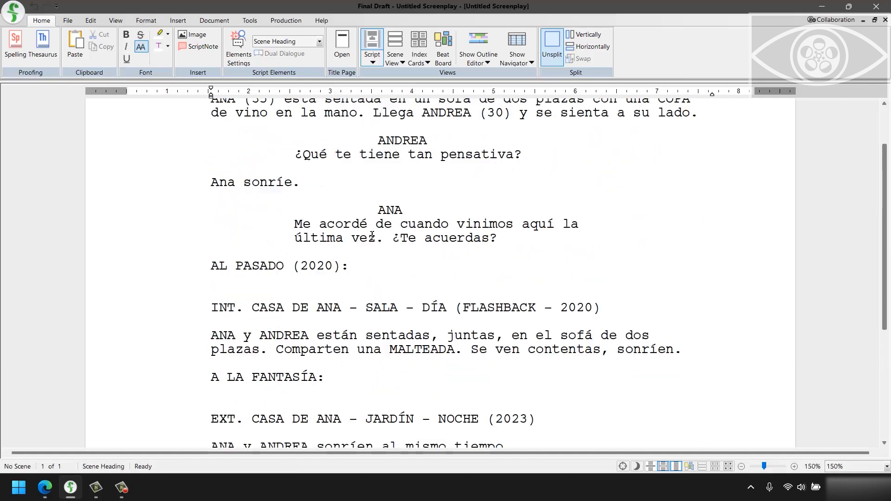
{"action": "scroll", "coordinate": [372, 237], "scroll_direction": "down", "scroll_amount": 10}
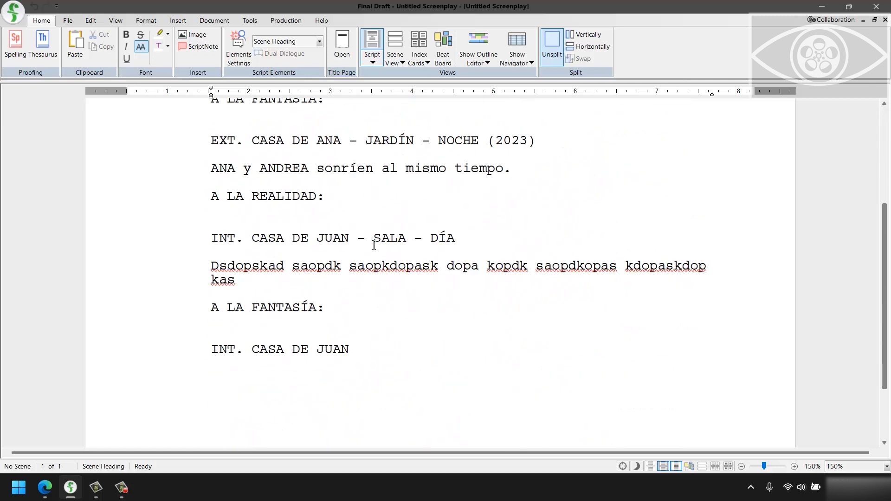
{"action": "key", "text": "Down"}
{"action": "left_click_drag", "start_coordinate": [393, 354], "coordinate": [189, 152]}
{"action": "scroll", "coordinate": [189, 152], "scroll_direction": "up", "scroll_amount": 5}
{"action": "key", "text": "BackSpace"}
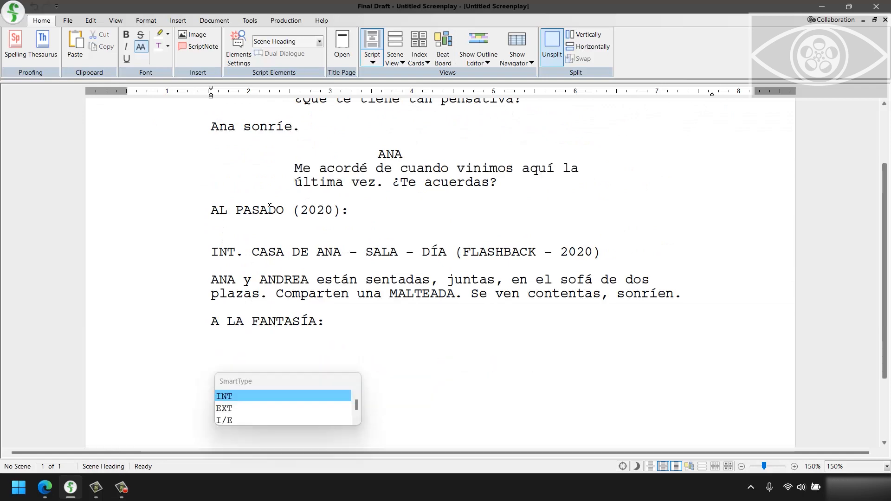
{"action": "key", "text": "BackSpace"}
{"action": "key", "text": "BackSpace"}
{"action": "key", "text": "shift+Home"}
{"action": "key", "text": "BackSpace"}
{"action": "scroll", "coordinate": [271, 209], "scroll_direction": "up", "scroll_amount": 4}
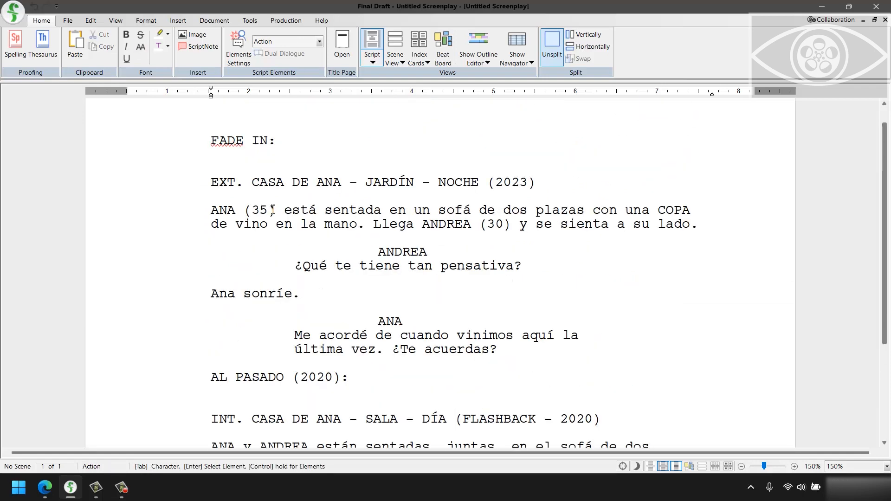
{"action": "scroll", "coordinate": [272, 210], "scroll_direction": "up", "scroll_amount": 1}
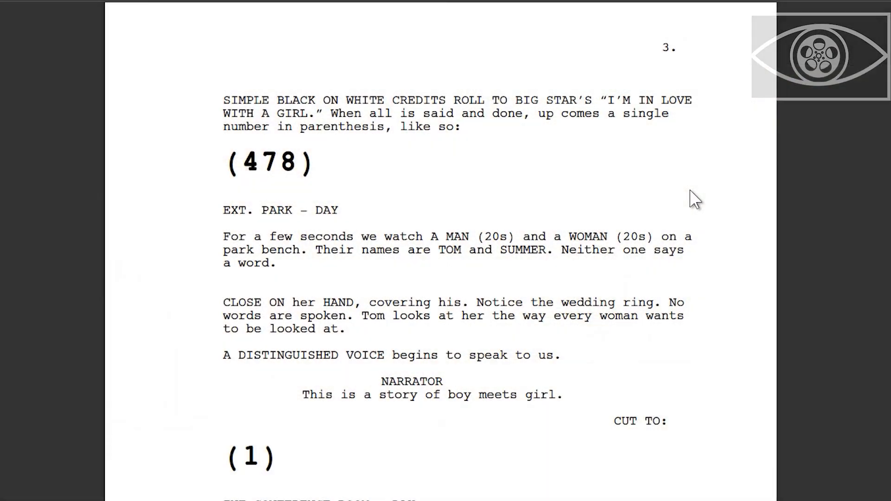
Read the produced script from page 3 through the diner scenes, examining how its scene headings and parenthesised numbers mark jumps in time.
{"action": "scroll", "coordinate": [691, 191], "scroll_direction": "down", "scroll_amount": 4}
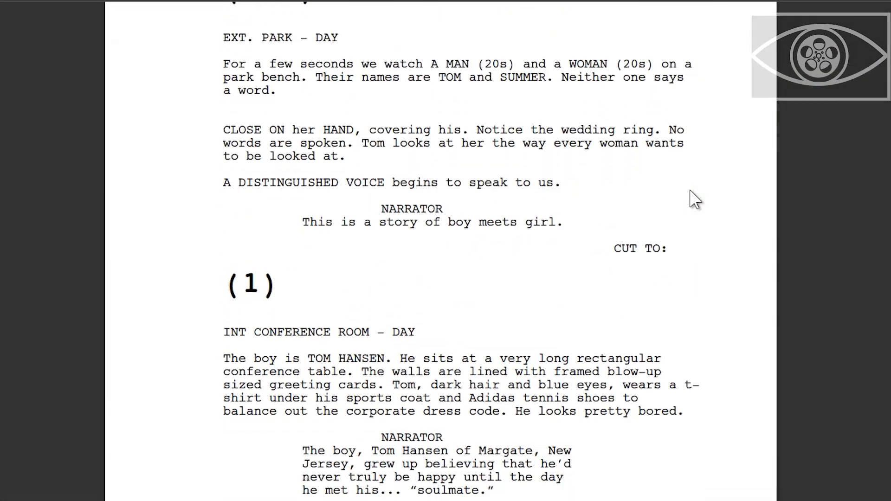
{"action": "scroll", "coordinate": [739, 191], "scroll_direction": "up", "scroll_amount": 2}
{"action": "scroll", "coordinate": [739, 191], "scroll_direction": "up", "scroll_amount": 3}
{"action": "scroll", "coordinate": [739, 191], "scroll_direction": "down", "scroll_amount": 5}
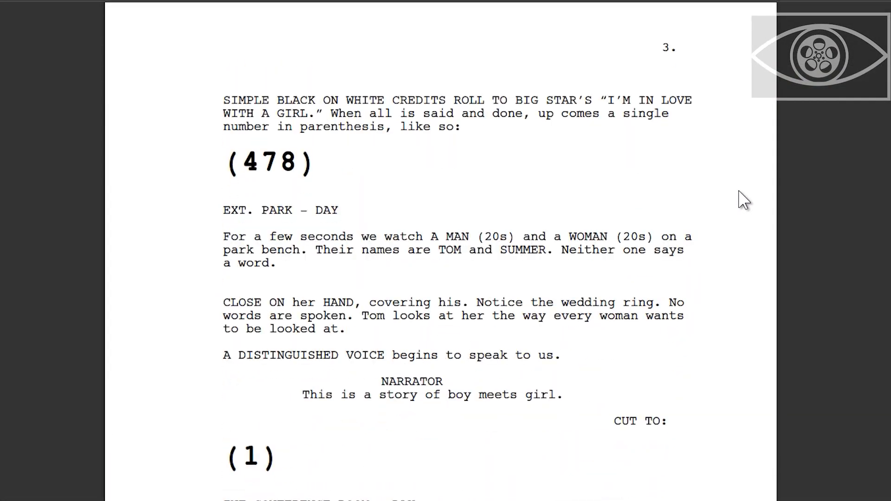
{"action": "scroll", "coordinate": [742, 200], "scroll_direction": "down", "scroll_amount": 10}
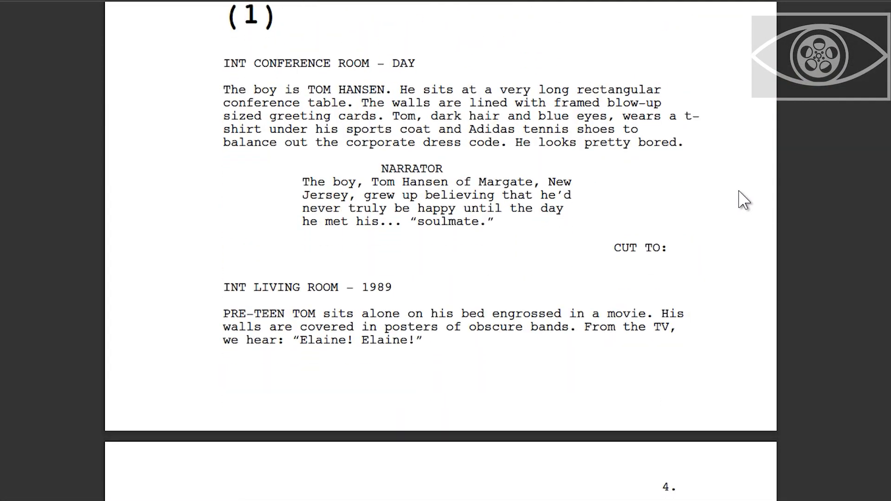
{"action": "scroll", "coordinate": [741, 199], "scroll_direction": "down", "scroll_amount": 12}
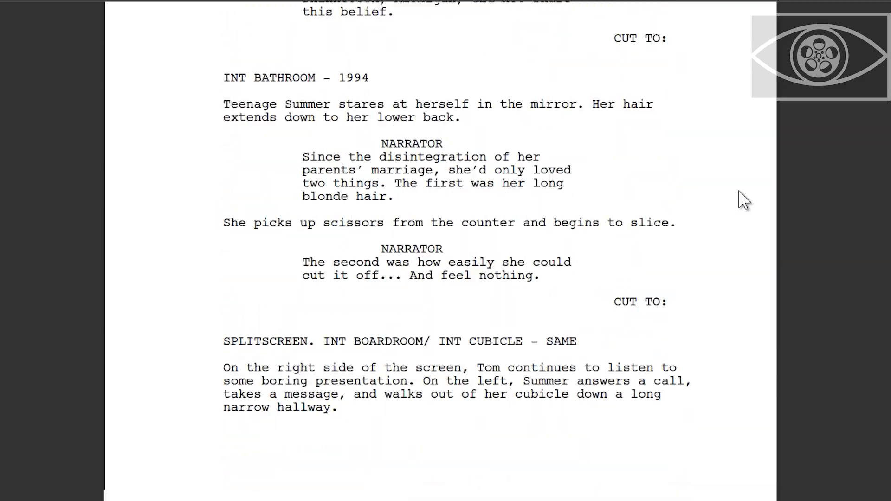
{"action": "scroll", "coordinate": [741, 200], "scroll_direction": "down", "scroll_amount": 12}
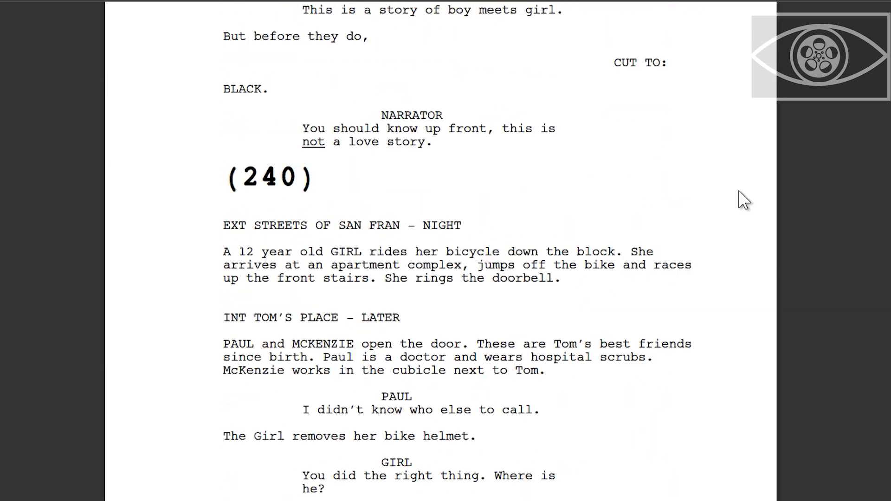
{"action": "scroll", "coordinate": [742, 201], "scroll_direction": "down", "scroll_amount": 12}
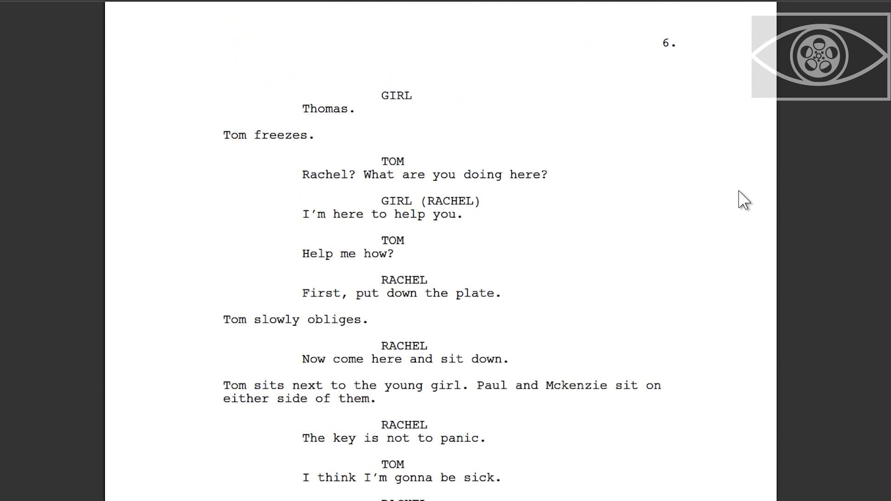
{"action": "scroll", "coordinate": [742, 200], "scroll_direction": "down", "scroll_amount": 12}
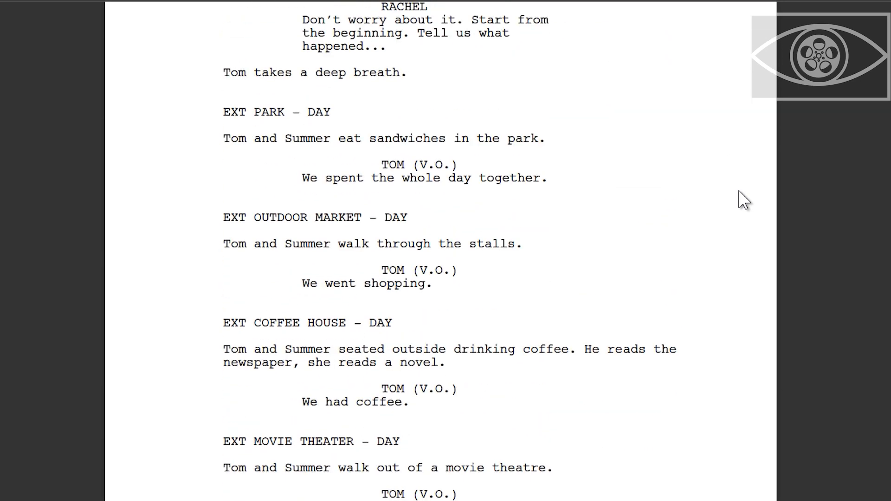
{"action": "scroll", "coordinate": [742, 200], "scroll_direction": "down", "scroll_amount": 12}
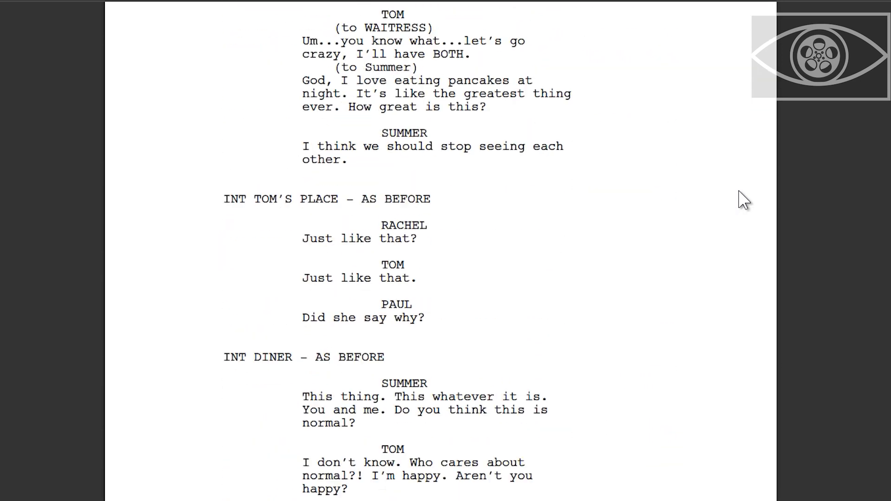
{"action": "scroll", "coordinate": [742, 200], "scroll_direction": "down", "scroll_amount": 5}
Return to the opening park scene on page 3 and review the time markers again up to the San Fran streets scene.
{"action": "scroll", "coordinate": [741, 201], "scroll_direction": "up", "scroll_amount": 20}
{"action": "scroll", "coordinate": [741, 201], "scroll_direction": "up", "scroll_amount": 20}
{"action": "scroll", "coordinate": [742, 201], "scroll_direction": "down", "scroll_amount": 20}
{"action": "scroll", "coordinate": [742, 201], "scroll_direction": "up", "scroll_amount": 15}
{"action": "scroll", "coordinate": [743, 201], "scroll_direction": "up", "scroll_amount": 20}
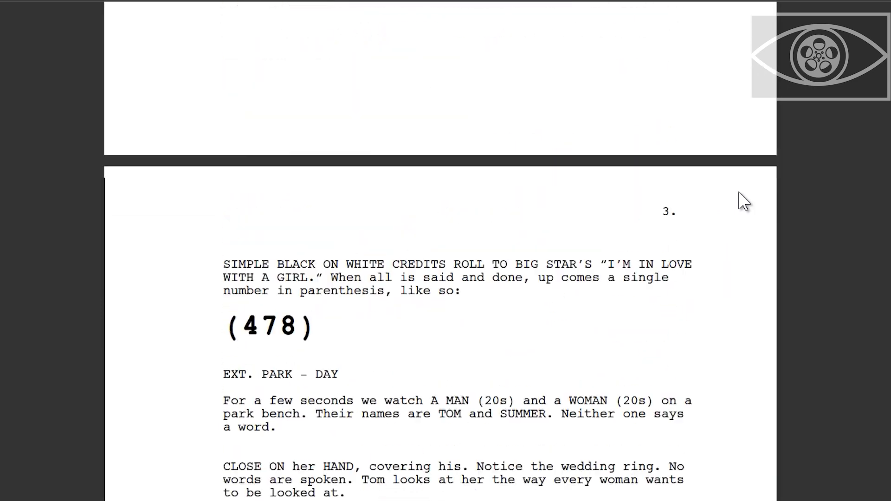
{"action": "scroll", "coordinate": [743, 201], "scroll_direction": "down", "scroll_amount": 5}
{"action": "scroll", "coordinate": [743, 201], "scroll_direction": "down", "scroll_amount": 20}
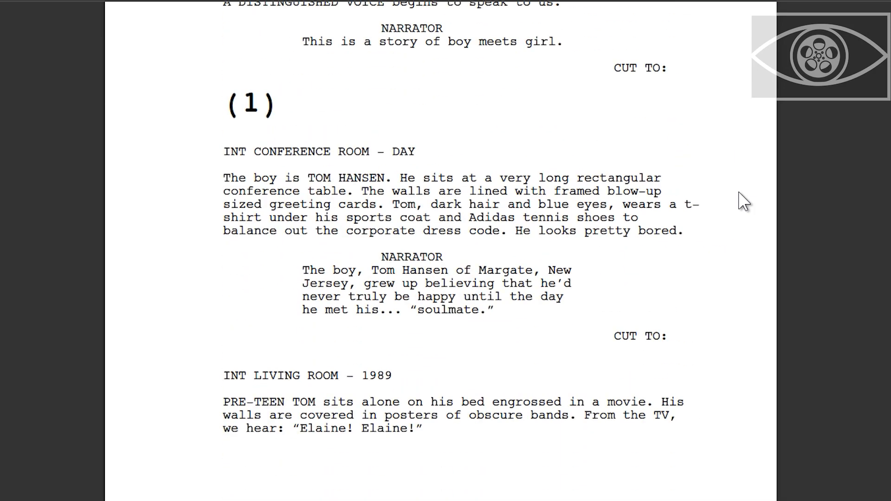
{"action": "scroll", "coordinate": [744, 201], "scroll_direction": "down", "scroll_amount": 4}
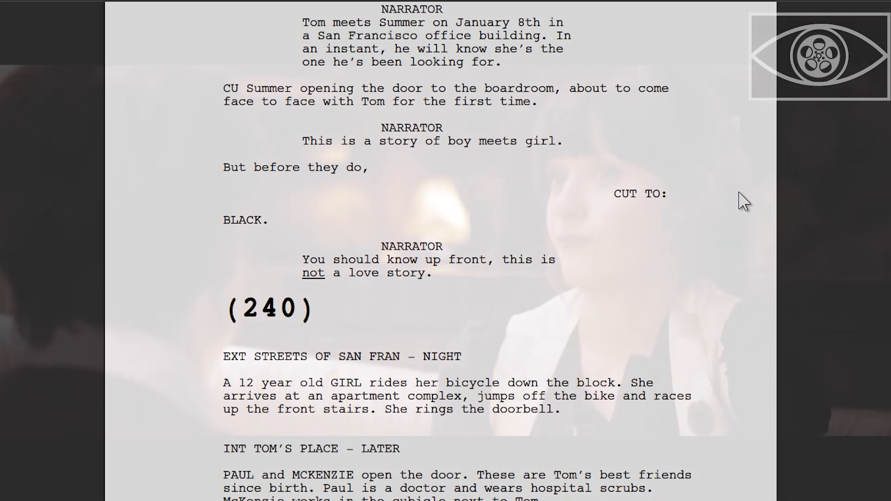